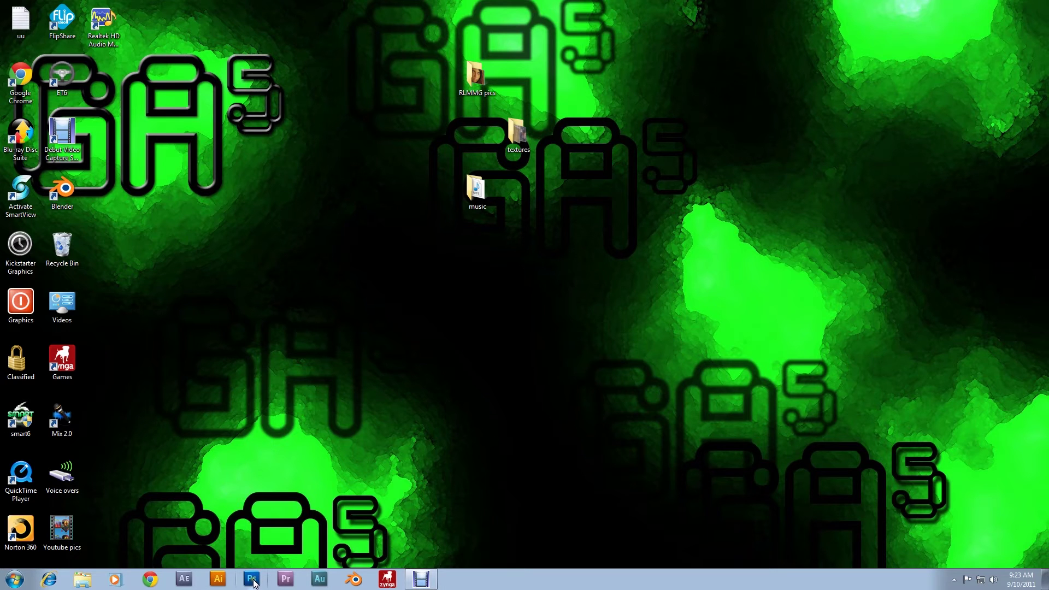
Launch Photoshop CS5 from the Windows taskbar
{"action": "left_click", "coordinate": [251, 580]}
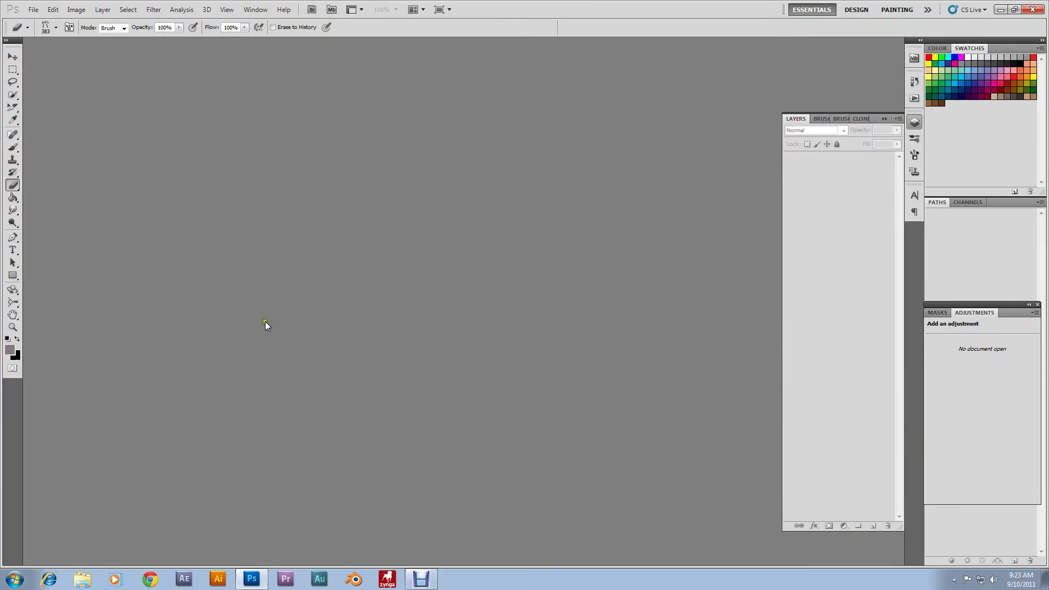
Create a new white document at 1600 × 1000 pixels and 72 pixels/inch
{"action": "left_click", "coordinate": [33, 11]}
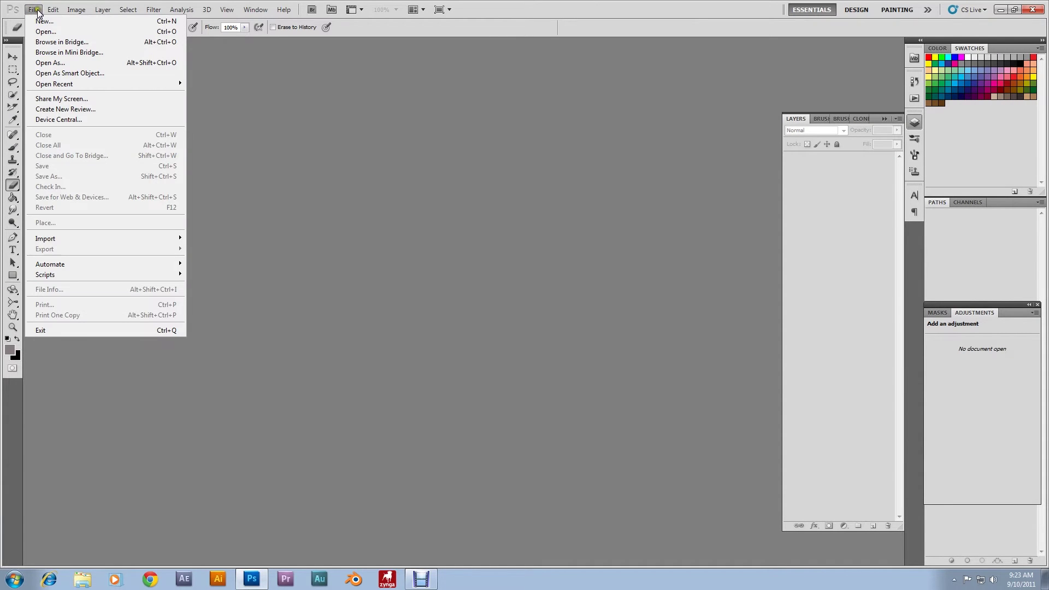
{"action": "left_click", "coordinate": [43, 21]}
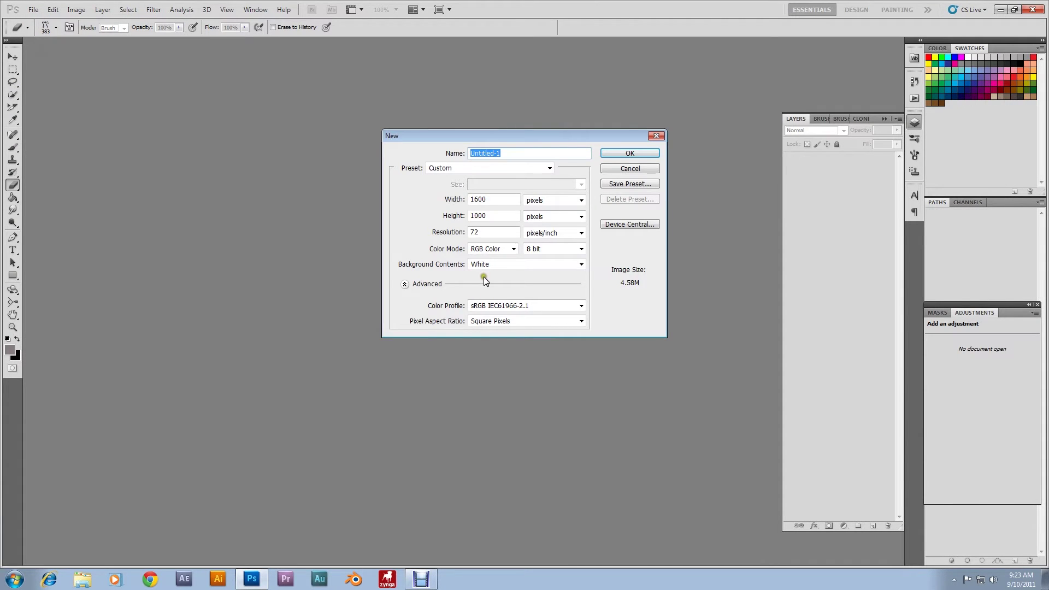
{"action": "left_click", "coordinate": [468, 202]}
{"action": "left_click", "coordinate": [497, 218]}
{"action": "left_click", "coordinate": [444, 221]}
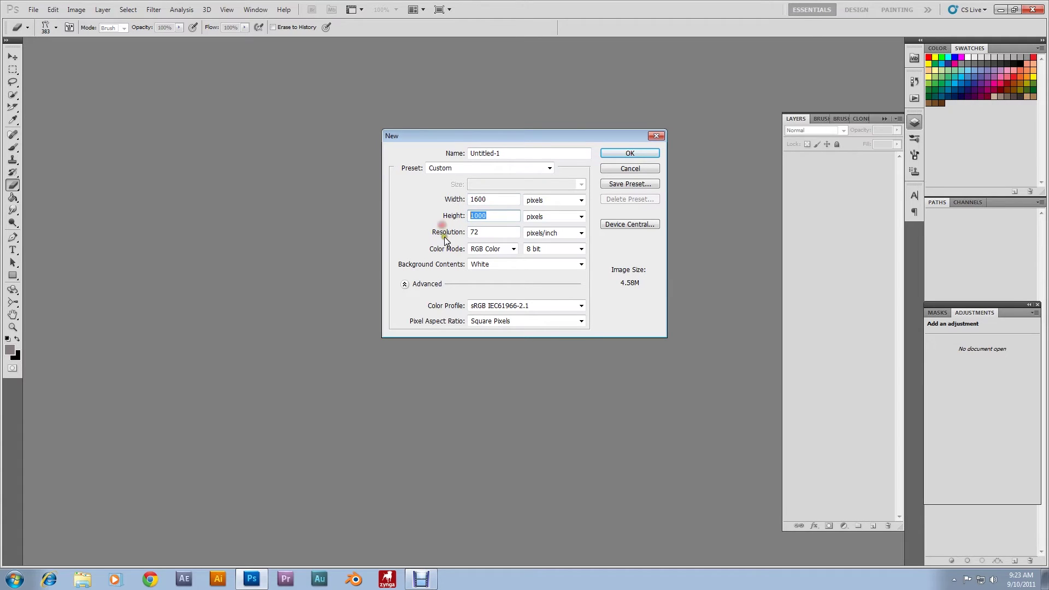
{"action": "left_click", "coordinate": [627, 156]}
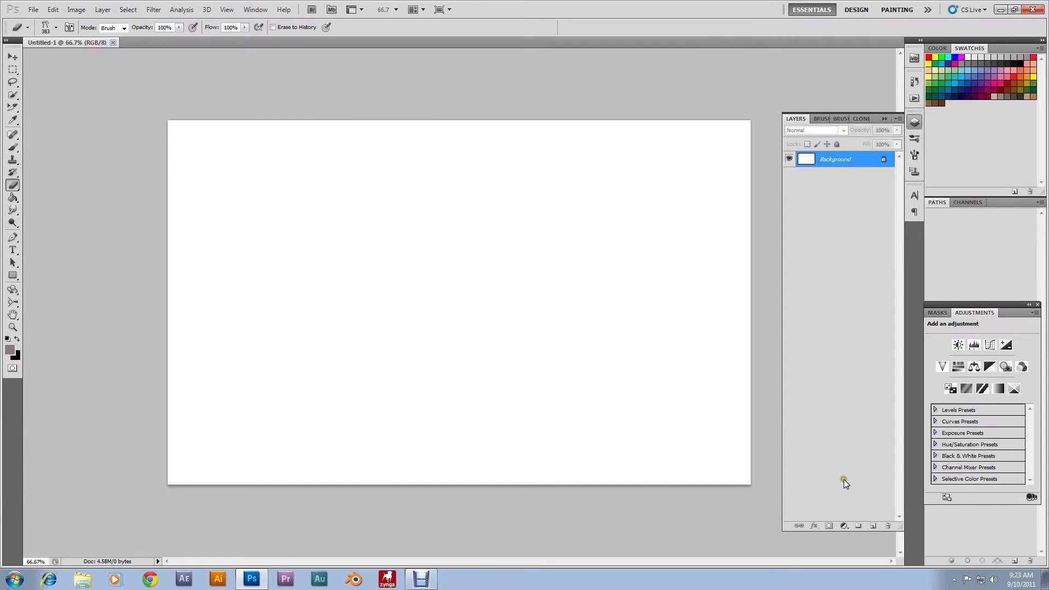
Add an empty Layer 1 above the Background, leaving the foreground colour unchanged
{"action": "left_click", "coordinate": [873, 527]}
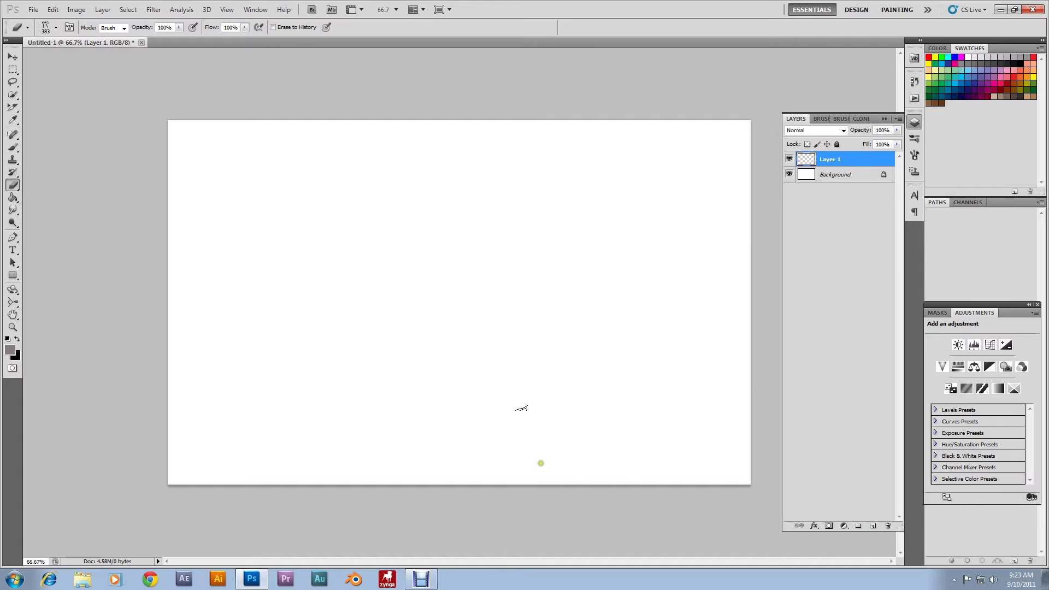
{"action": "left_click", "coordinate": [9, 350]}
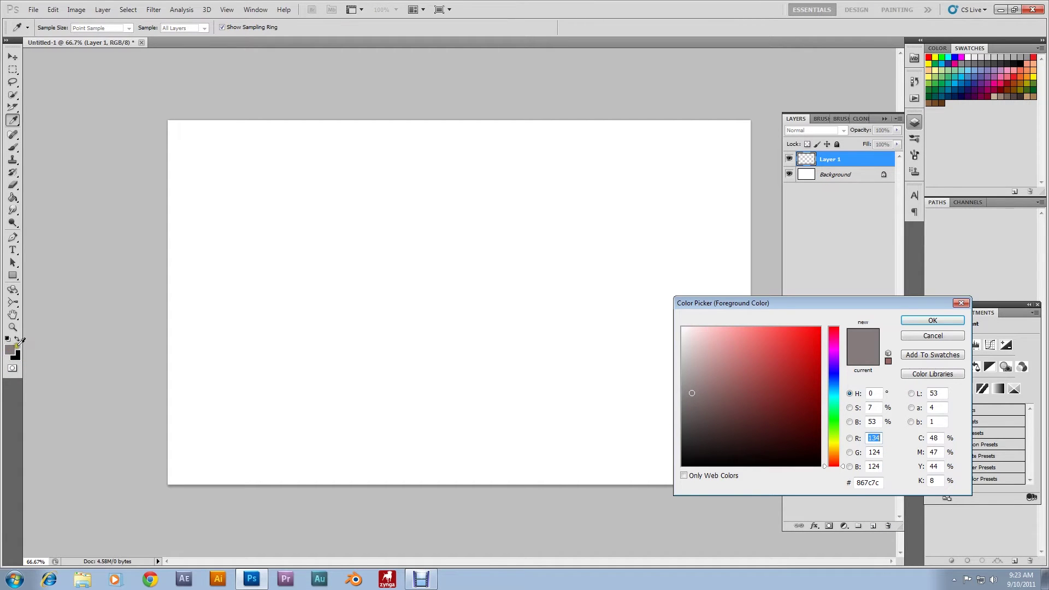
{"action": "left_click", "coordinate": [927, 335]}
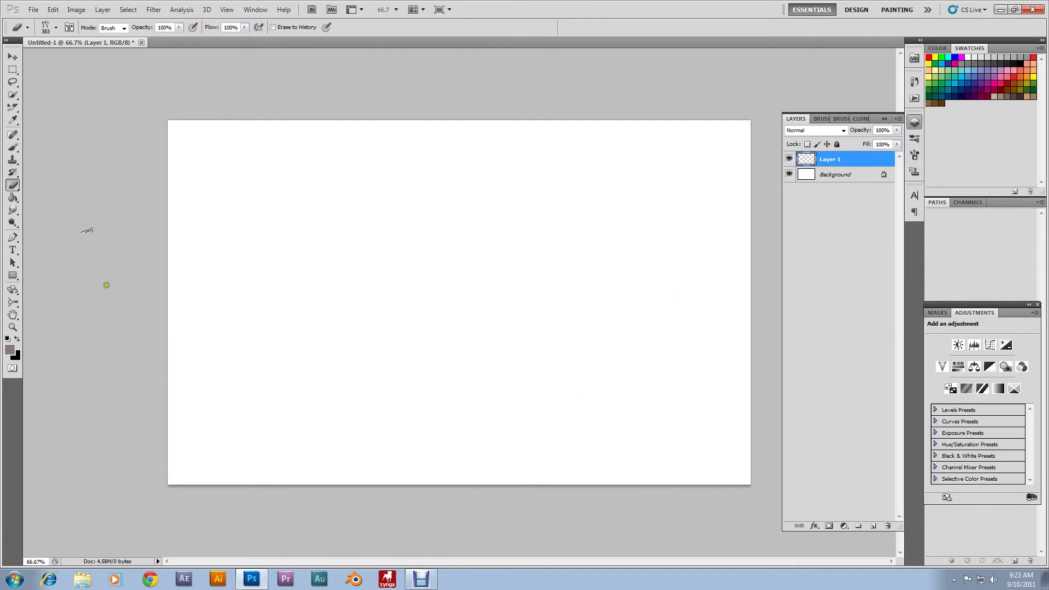
Fill the Background with grey #867c7c using the Paint Bucket, then reselect Layer 1
{"action": "left_click", "coordinate": [12, 199]}
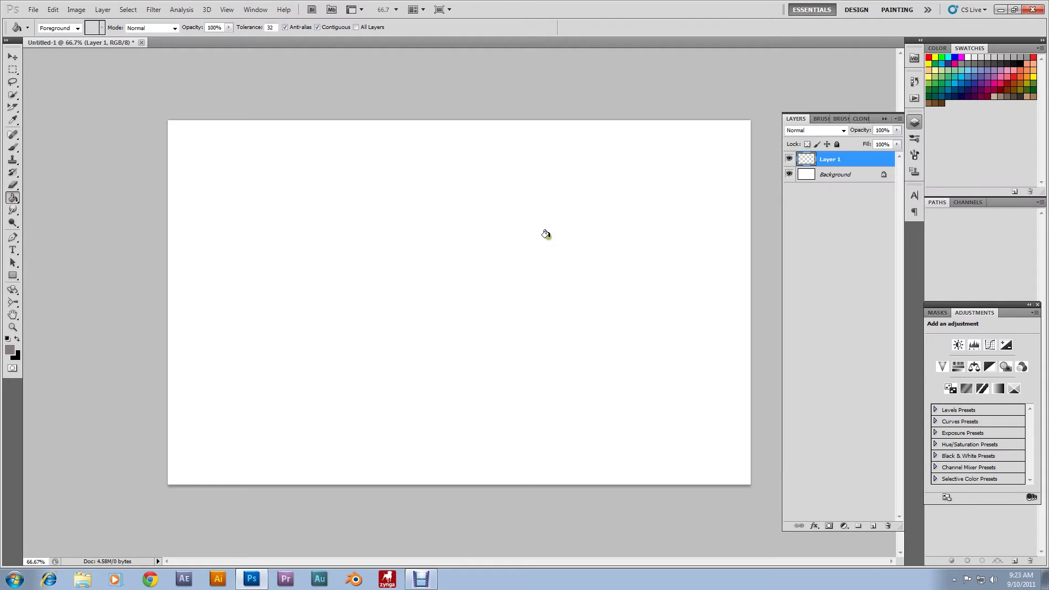
{"action": "left_click", "coordinate": [839, 178]}
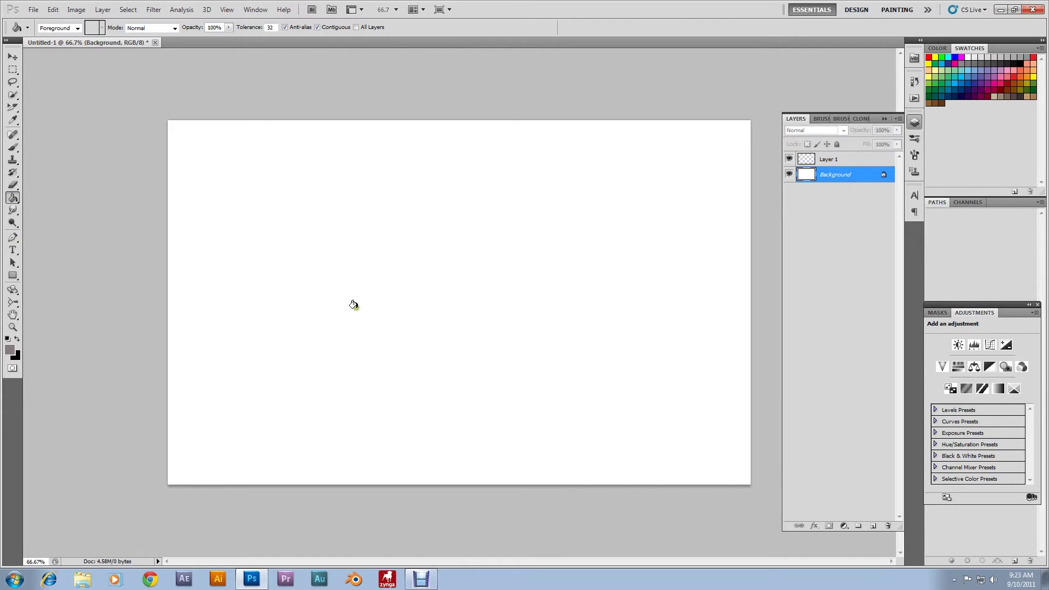
{"action": "left_click", "coordinate": [356, 304]}
{"action": "left_click", "coordinate": [863, 162]}
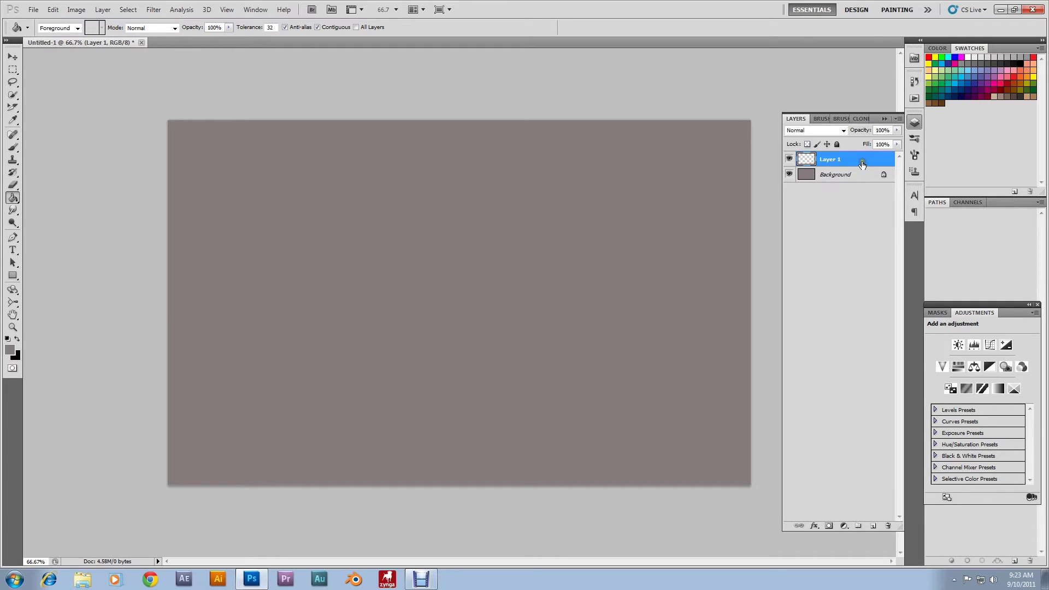
{"action": "left_click", "coordinate": [13, 238]}
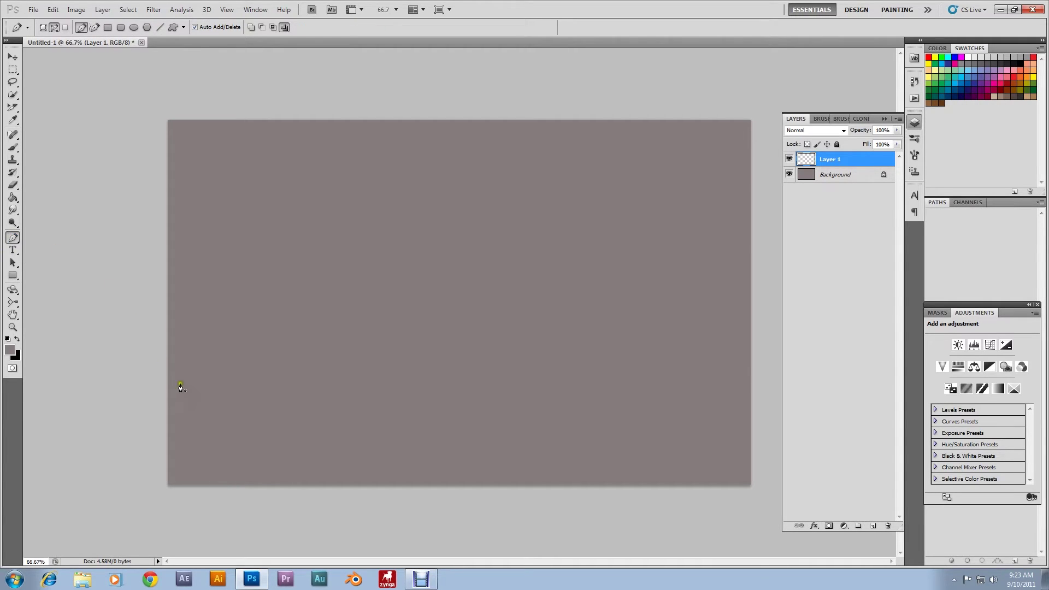
Place pen anchors up the left side and along the top, inset from the canvas edges
{"action": "left_click", "coordinate": [194, 436]}
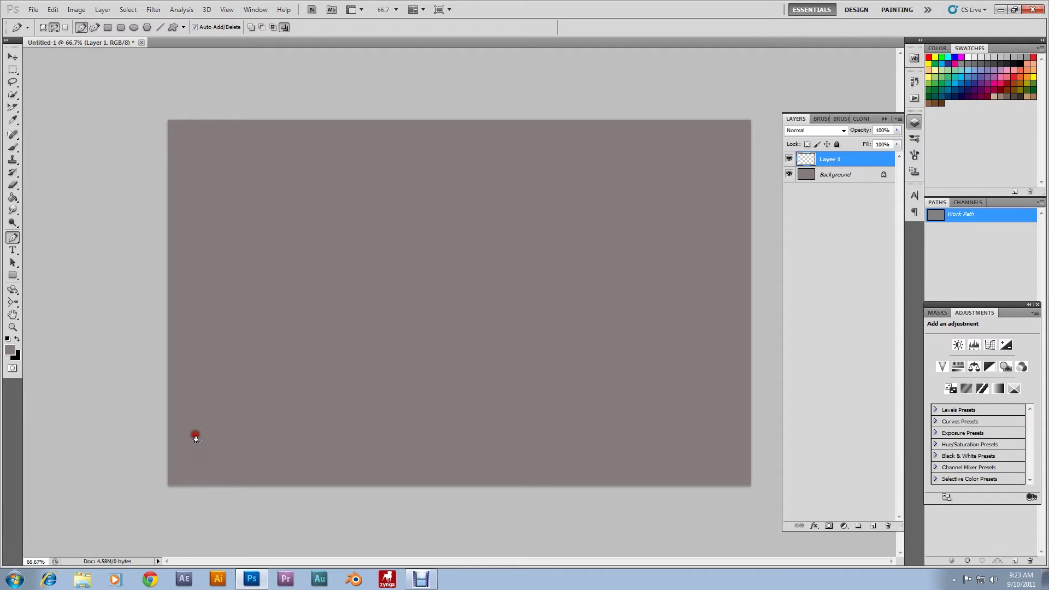
{"action": "left_click", "coordinate": [197, 365]}
{"action": "left_click", "coordinate": [194, 307]}
{"action": "left_click", "coordinate": [194, 242]}
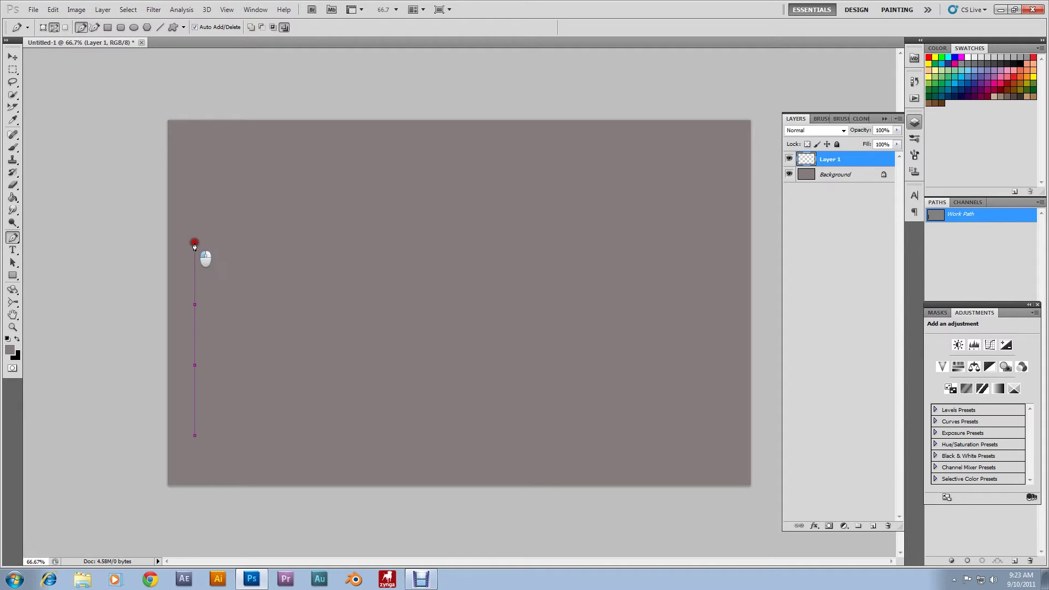
{"action": "left_click", "coordinate": [194, 189]}
{"action": "left_click", "coordinate": [195, 153]}
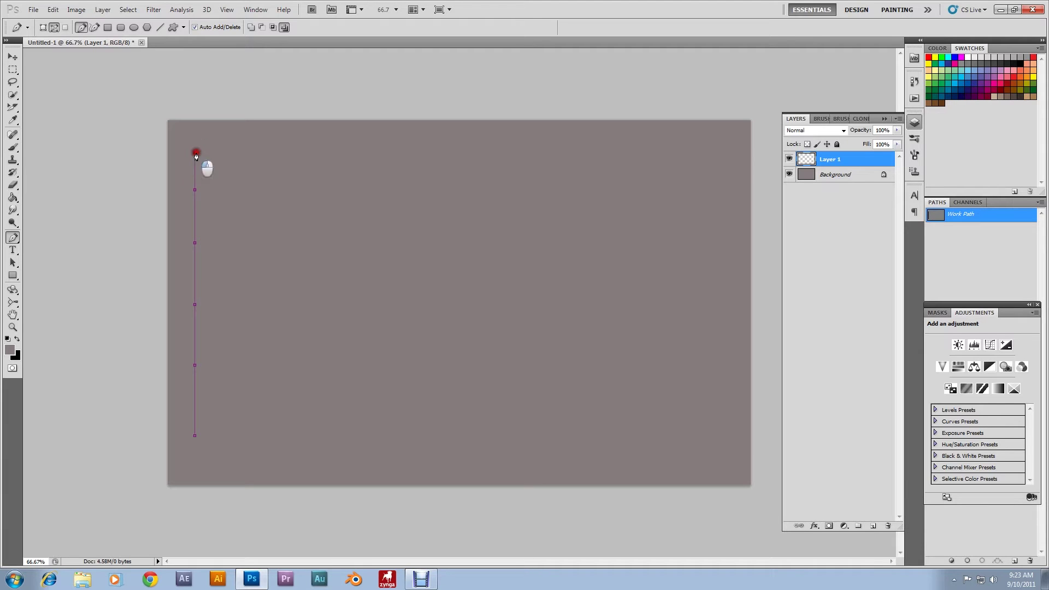
{"action": "left_click", "coordinate": [302, 152]}
{"action": "left_click", "coordinate": [398, 152]}
{"action": "left_click", "coordinate": [475, 152]}
{"action": "left_click", "coordinate": [574, 153]}
{"action": "left_click", "coordinate": [649, 153]}
{"action": "left_click", "coordinate": [720, 154]}
Continue the path down the right side, undo two misplaced steps, and close it at the start point
{"action": "left_click", "coordinate": [719, 308]}
{"action": "left_click", "coordinate": [719, 374]}
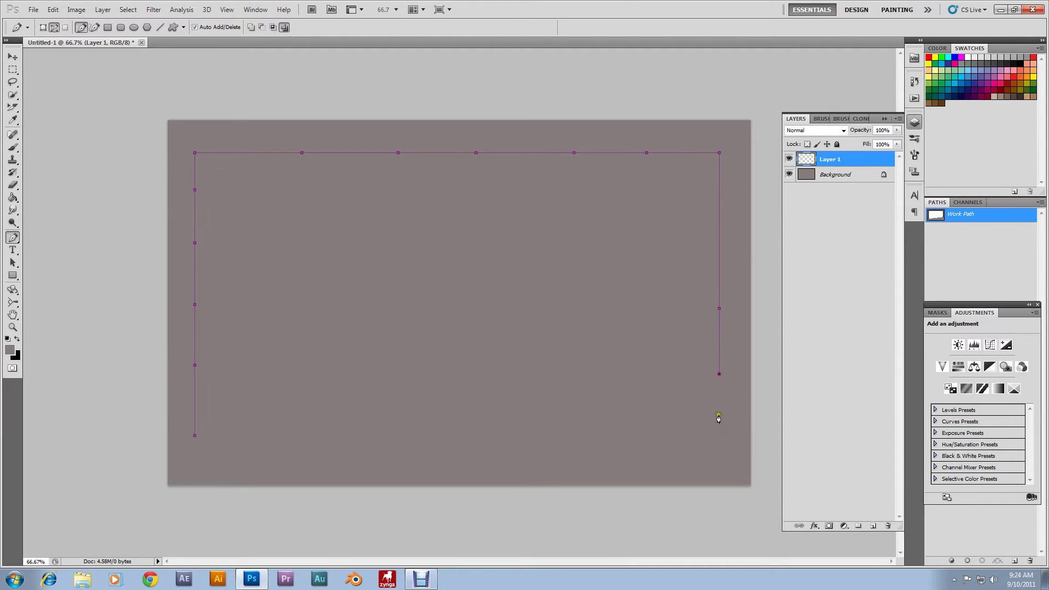
{"action": "left_click", "coordinate": [718, 435]}
{"action": "left_click", "coordinate": [195, 436]}
{"action": "left_click", "coordinate": [53, 10]}
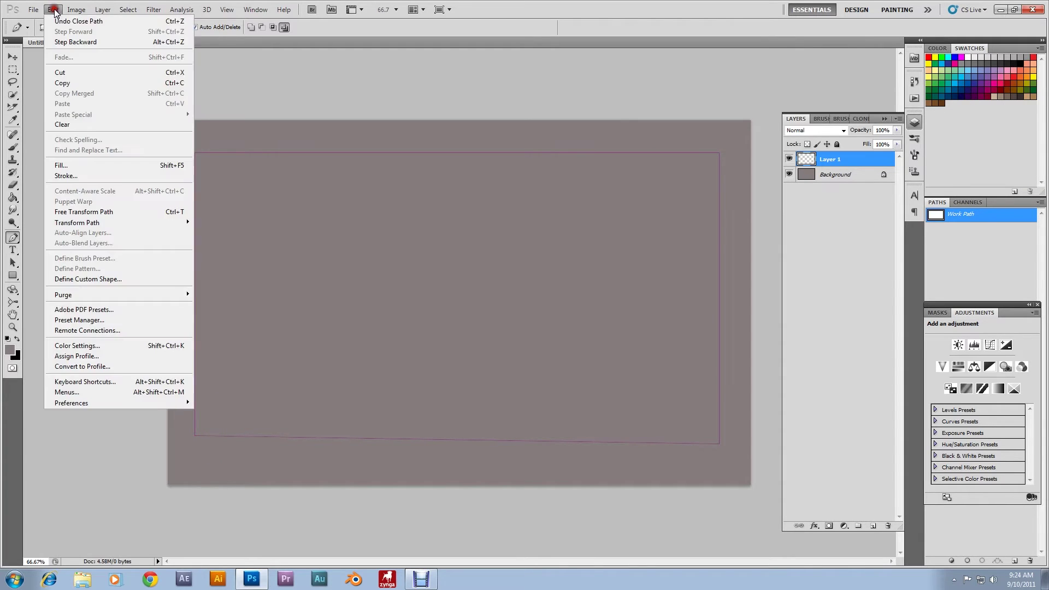
{"action": "left_click", "coordinate": [59, 46]}
{"action": "left_click", "coordinate": [53, 9]}
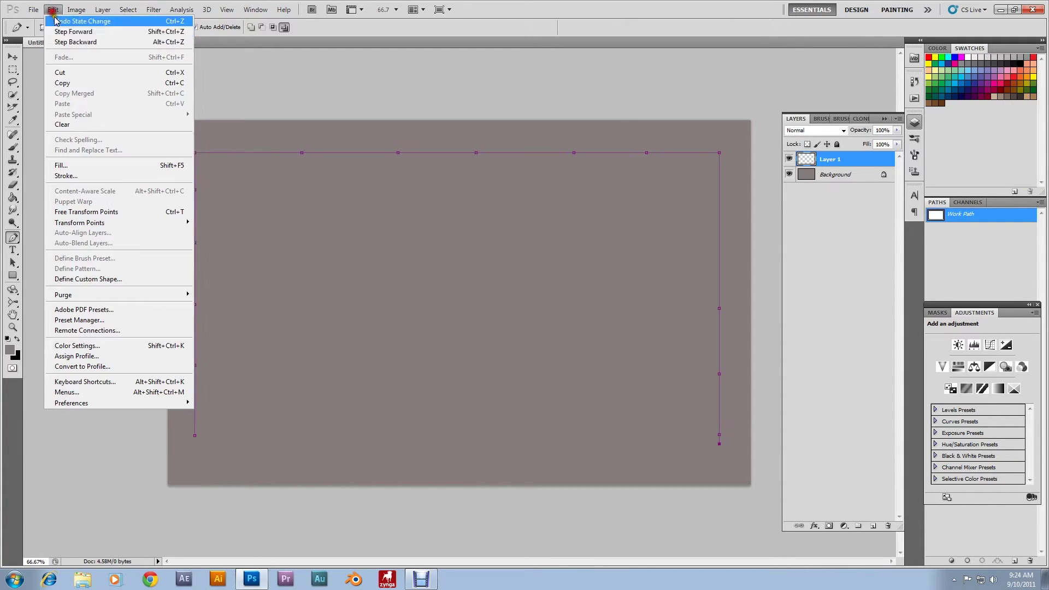
{"action": "left_click", "coordinate": [61, 44]}
{"action": "left_click", "coordinate": [195, 437]}
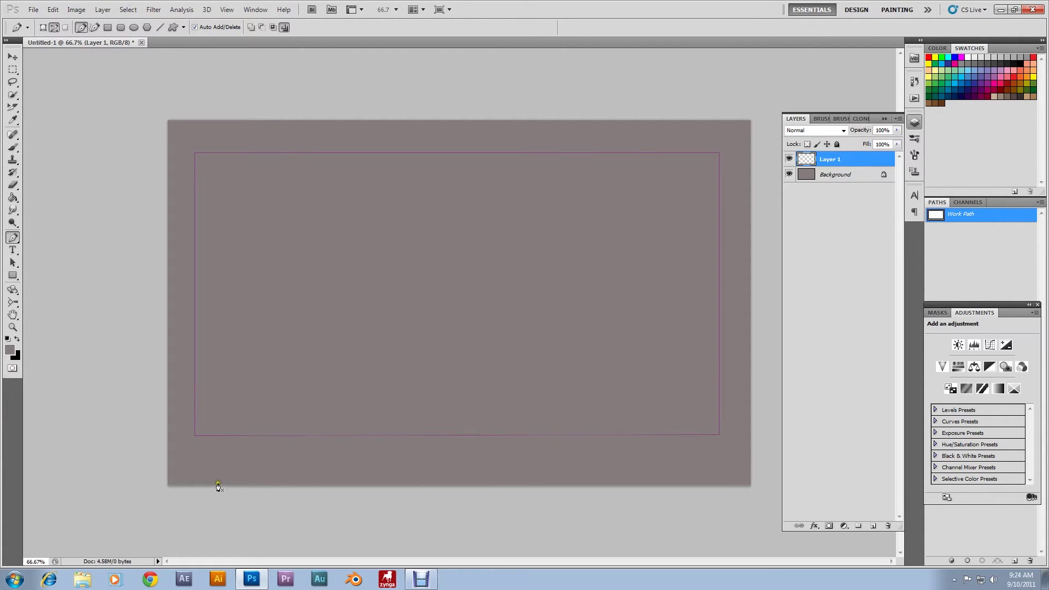
Convert the work path to an unfeathered selection and invert it to the outer frame strip
{"action": "right_click", "coordinate": [230, 259]}
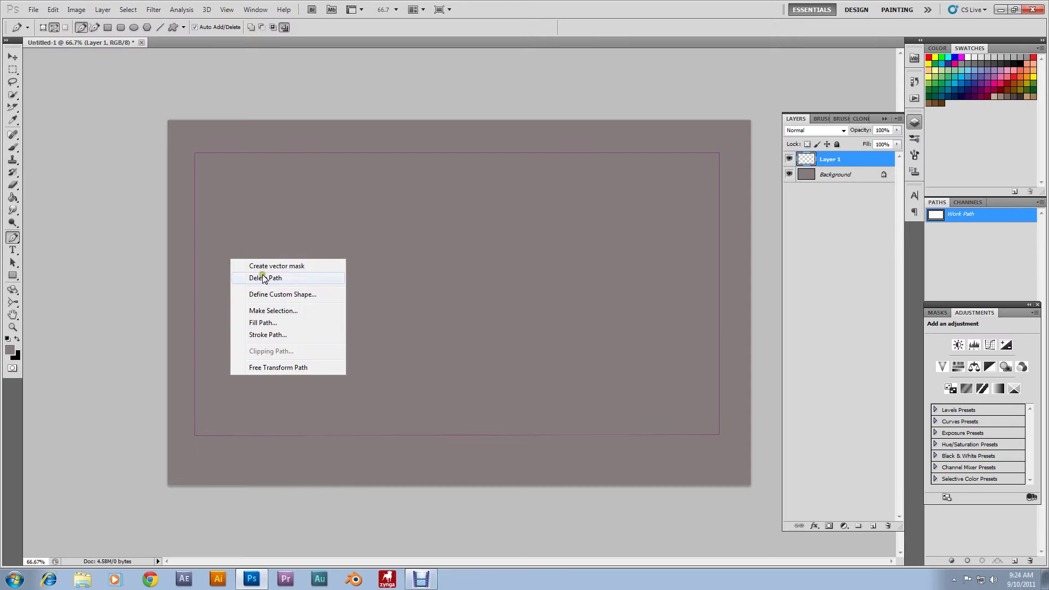
{"action": "left_click", "coordinate": [263, 309]}
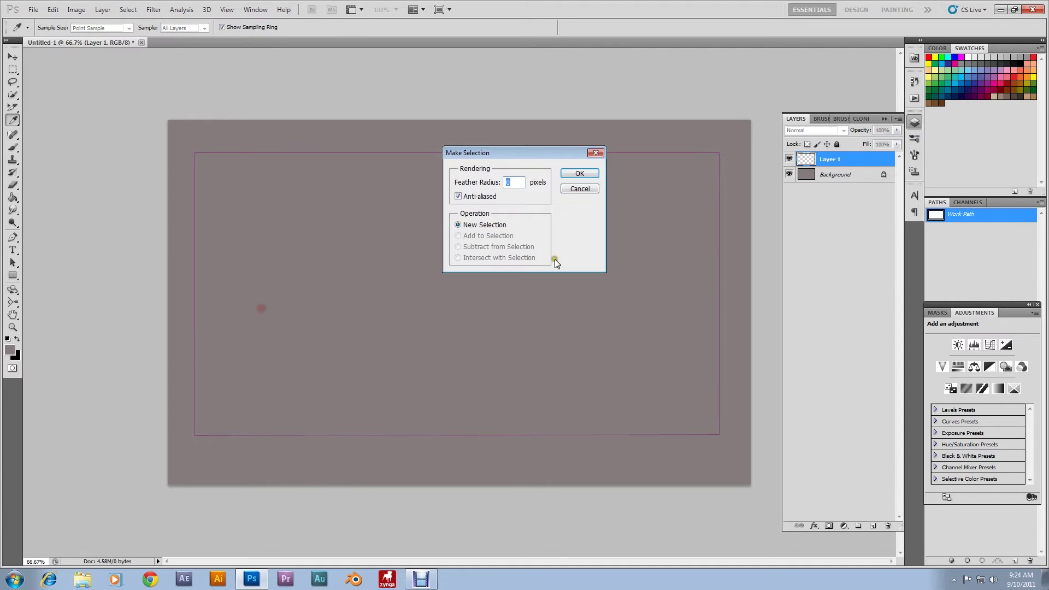
{"action": "left_click", "coordinate": [587, 173]}
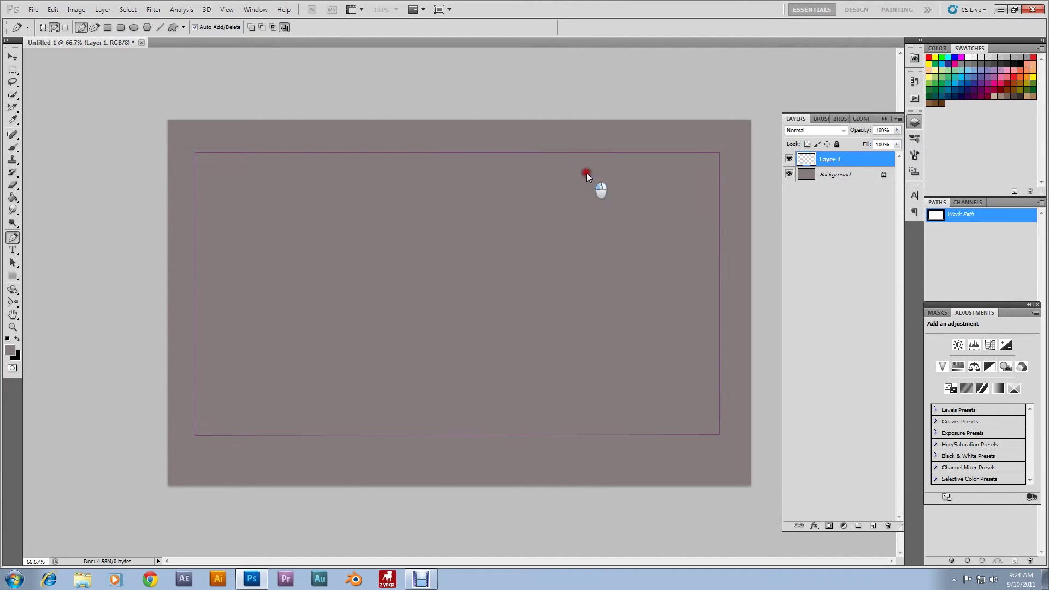
{"action": "left_click", "coordinate": [128, 10]}
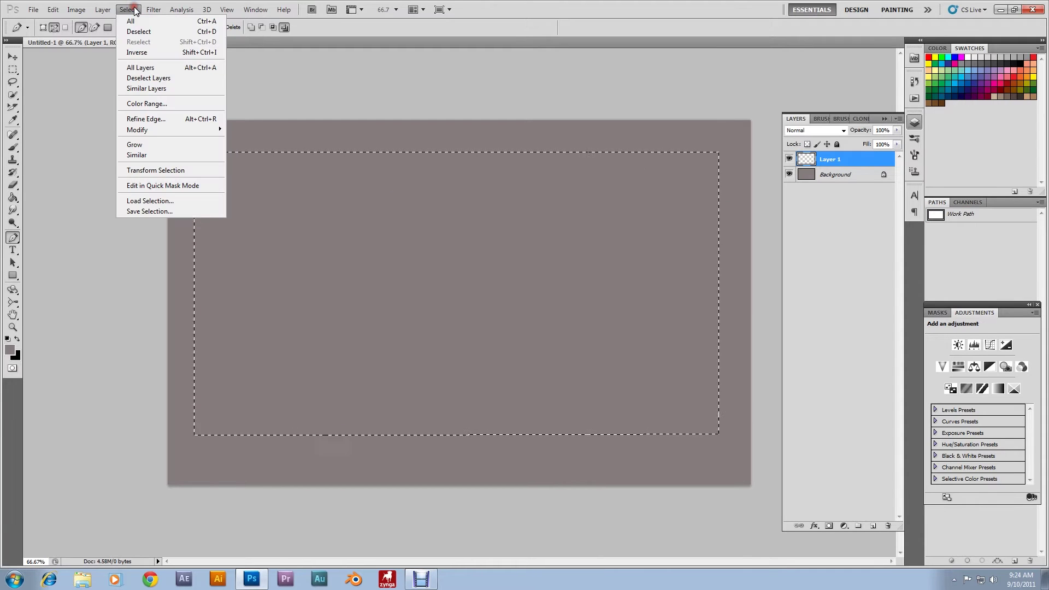
{"action": "left_click", "coordinate": [142, 53]}
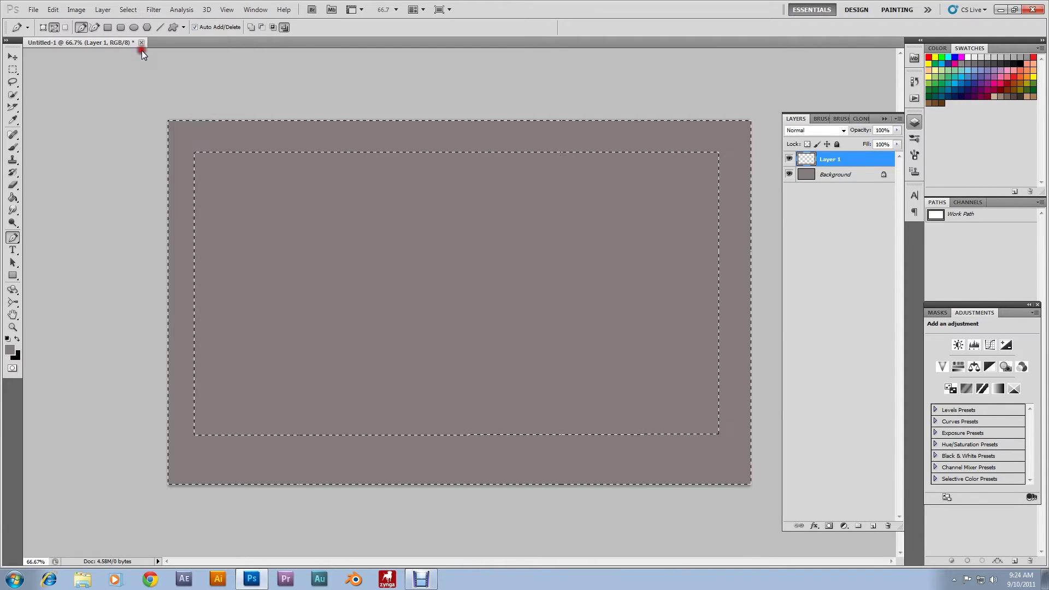
Fill the frame strip with dark #584b4b and deselect
{"action": "left_click", "coordinate": [9, 350]}
{"action": "left_click_drag", "start_coordinate": [723, 404], "coordinate": [700, 431]}
{"action": "left_click", "coordinate": [947, 322]}
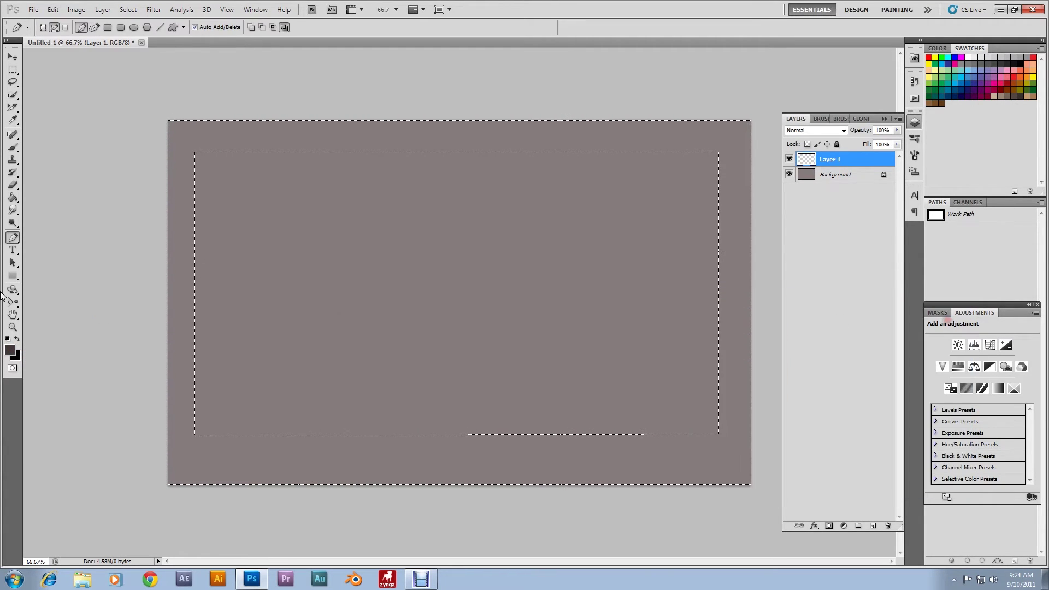
{"action": "left_click", "coordinate": [12, 197]}
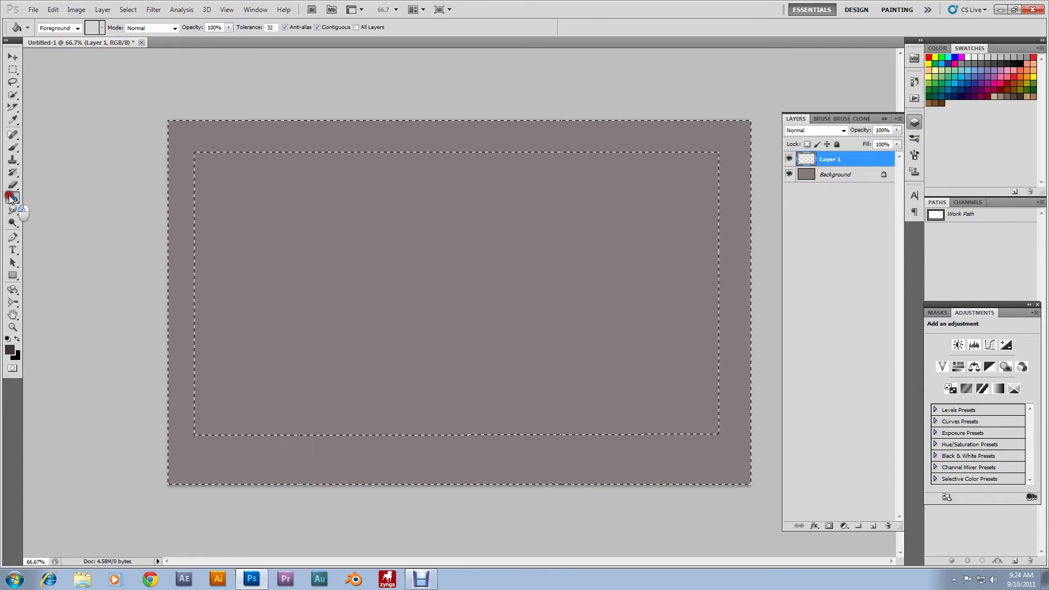
{"action": "left_click", "coordinate": [182, 158]}
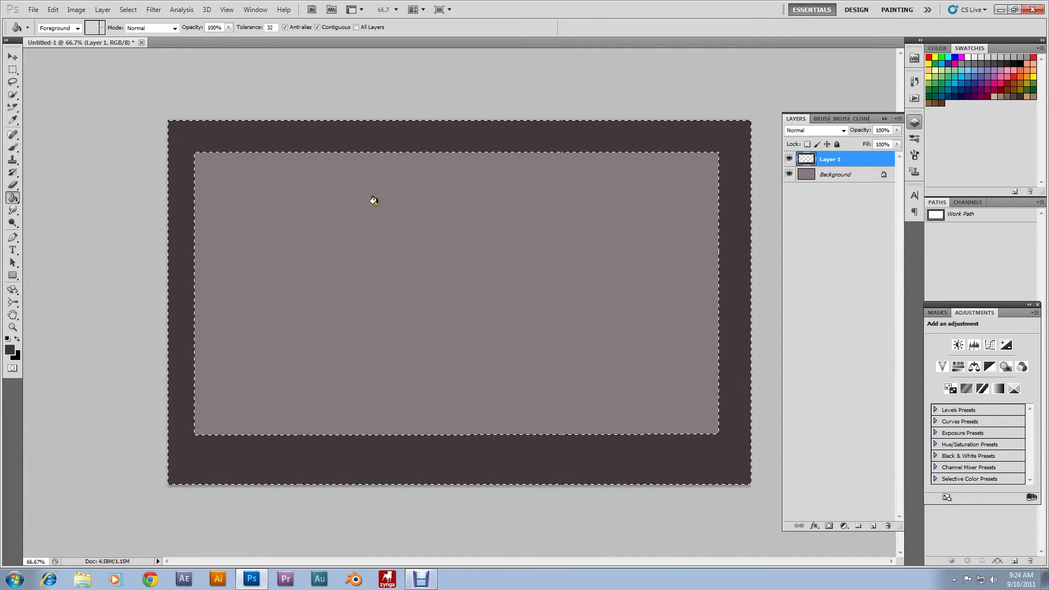
{"action": "key", "text": "ctrl+d"}
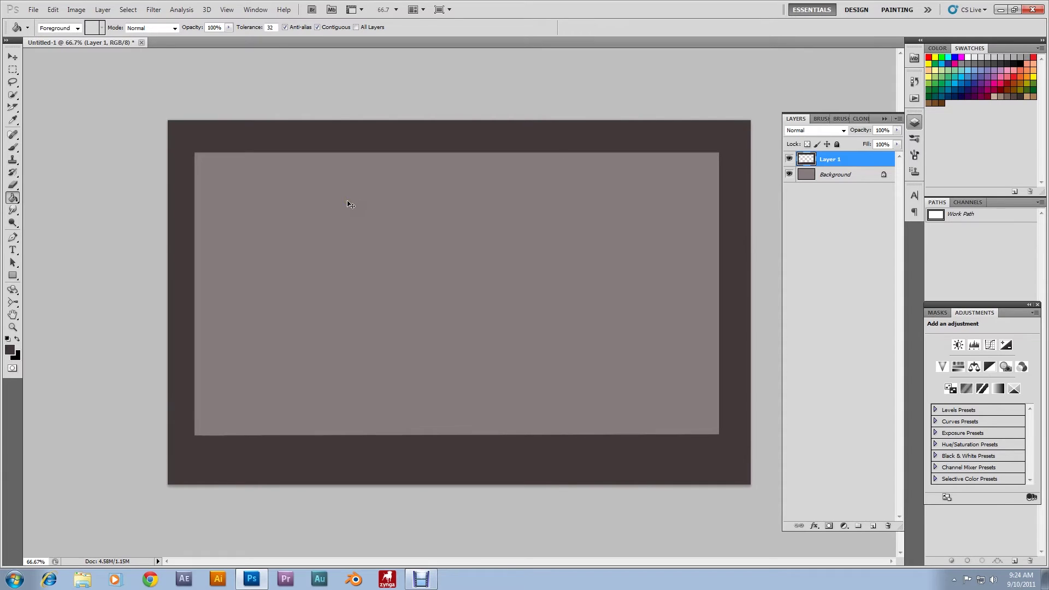
Give Layer 1 Drop Shadow, Inner Shadow, and Bevel and Emboss with Contour, raising bevel depth to 195%
{"action": "right_click", "coordinate": [846, 159]}
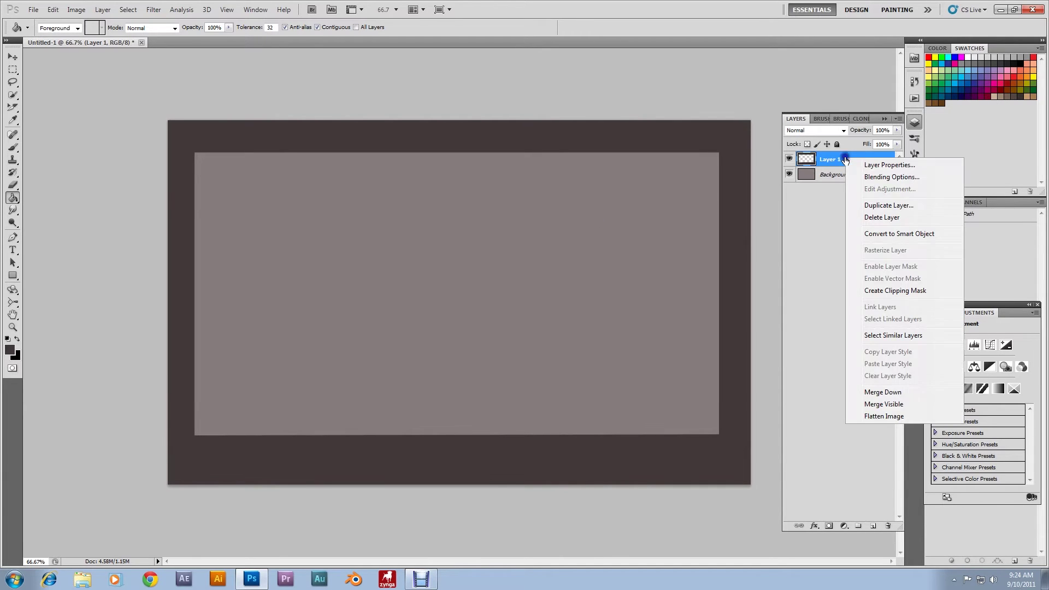
{"action": "left_click", "coordinate": [879, 177]}
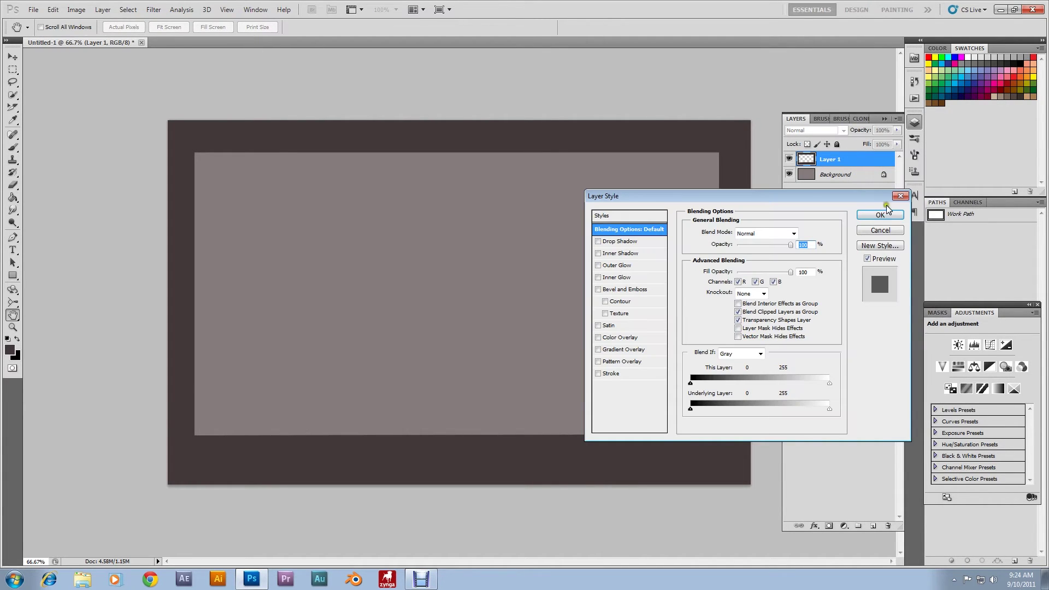
{"action": "left_click", "coordinate": [598, 241]}
{"action": "left_click", "coordinate": [597, 253]}
{"action": "left_click", "coordinate": [598, 291]}
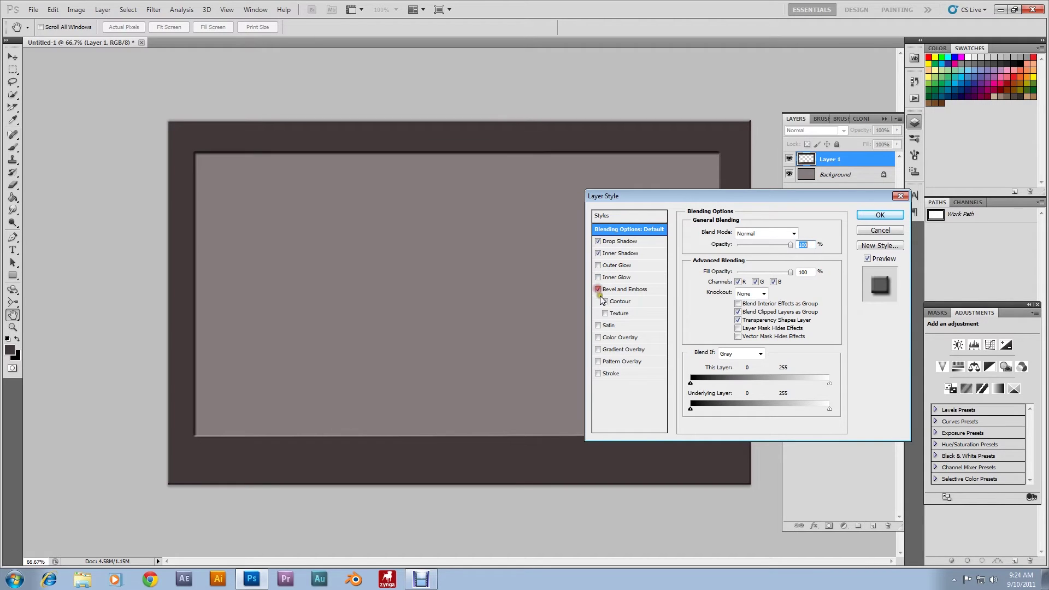
{"action": "left_click", "coordinate": [606, 302]}
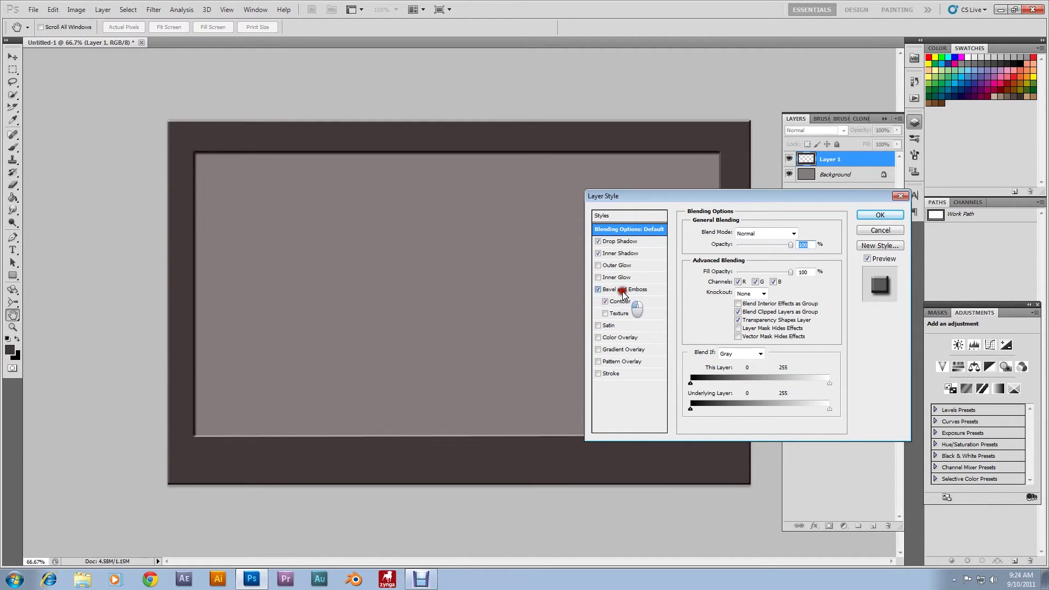
{"action": "left_click", "coordinate": [624, 290]}
{"action": "left_click_drag", "start_coordinate": [738, 258], "coordinate": [741, 263]}
Set the bevel to Chisel Hard at 16 px with a contour range of 47%
{"action": "left_click", "coordinate": [767, 246]}
{"action": "left_click", "coordinate": [764, 266]}
{"action": "left_click", "coordinate": [735, 280]}
{"action": "left_click_drag", "start_coordinate": [735, 281], "coordinate": [737, 282]}
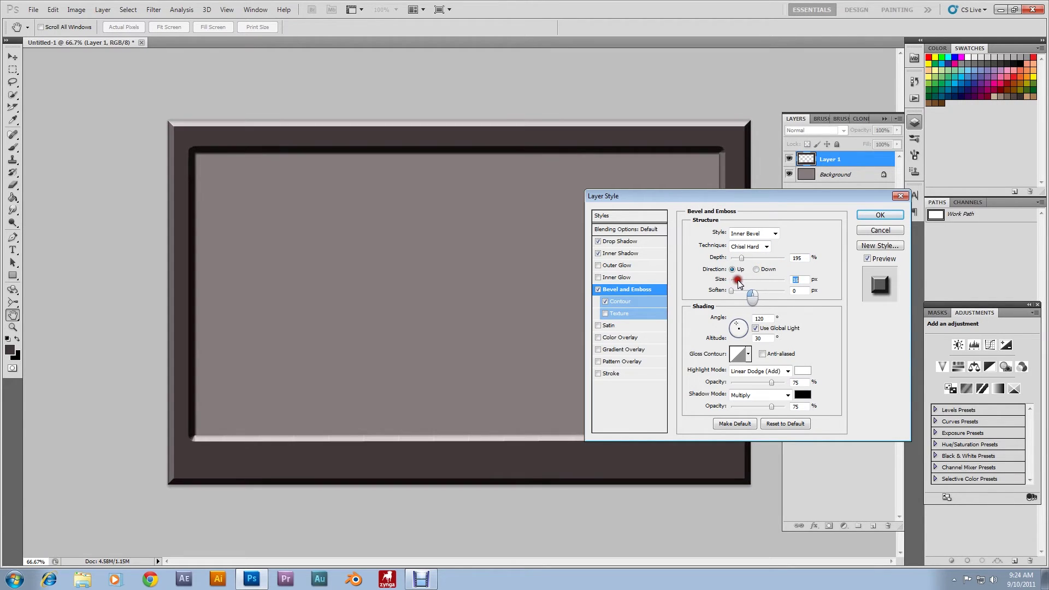
{"action": "left_click", "coordinate": [631, 302]}
{"action": "left_click_drag", "start_coordinate": [738, 254], "coordinate": [727, 258]}
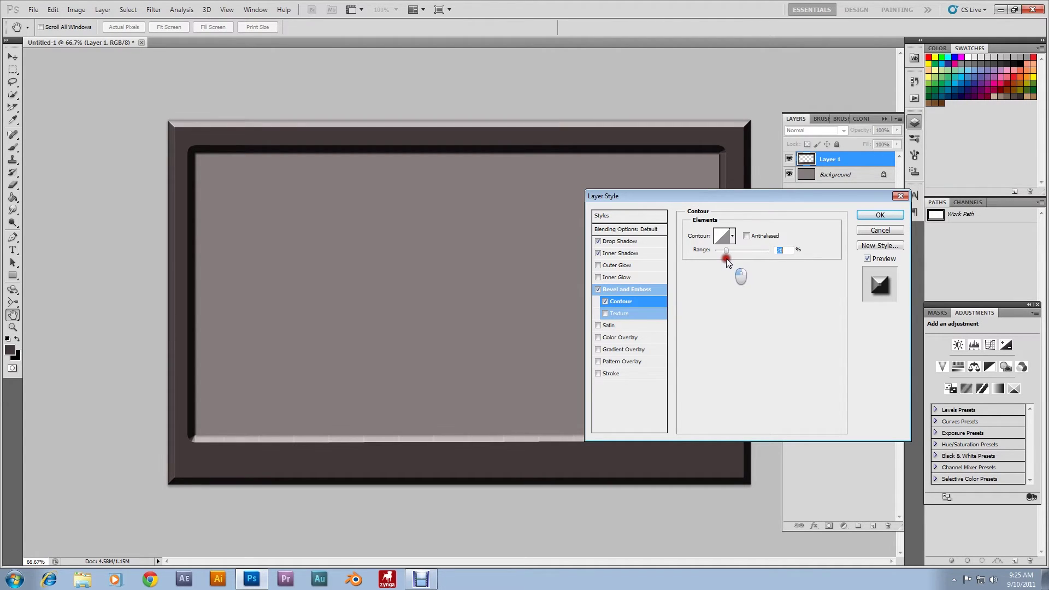
Increase inner shadow distance and size, set drop shadow distance to 13 px, and apply the style
{"action": "left_click", "coordinate": [634, 254]}
{"action": "left_click_drag", "start_coordinate": [730, 277], "coordinate": [741, 295]}
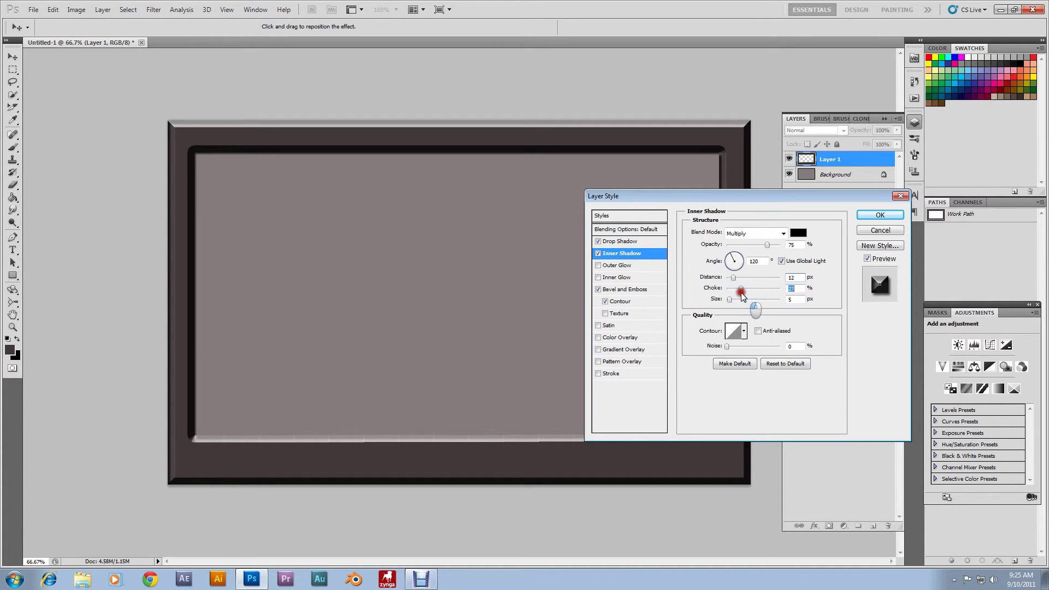
{"action": "left_click_drag", "start_coordinate": [730, 299], "coordinate": [739, 302]}
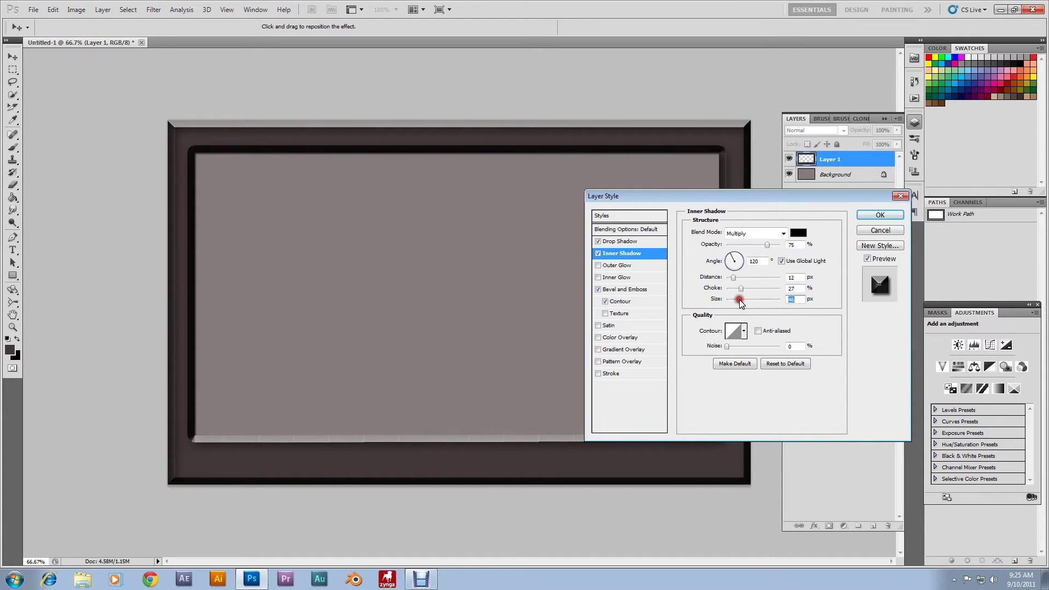
{"action": "left_click", "coordinate": [651, 243]}
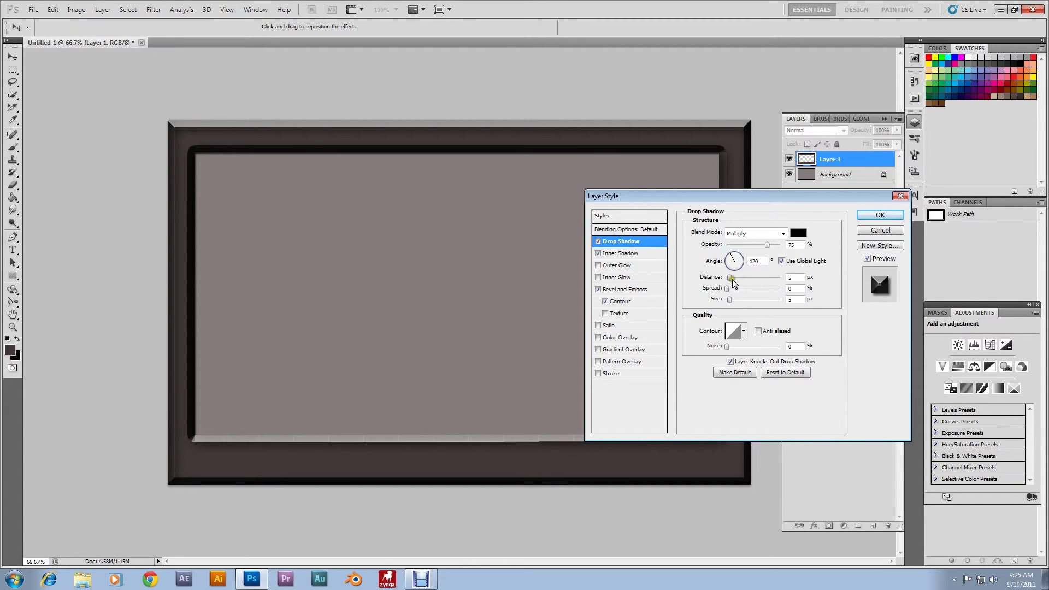
{"action": "left_click_drag", "start_coordinate": [730, 277], "coordinate": [740, 300]}
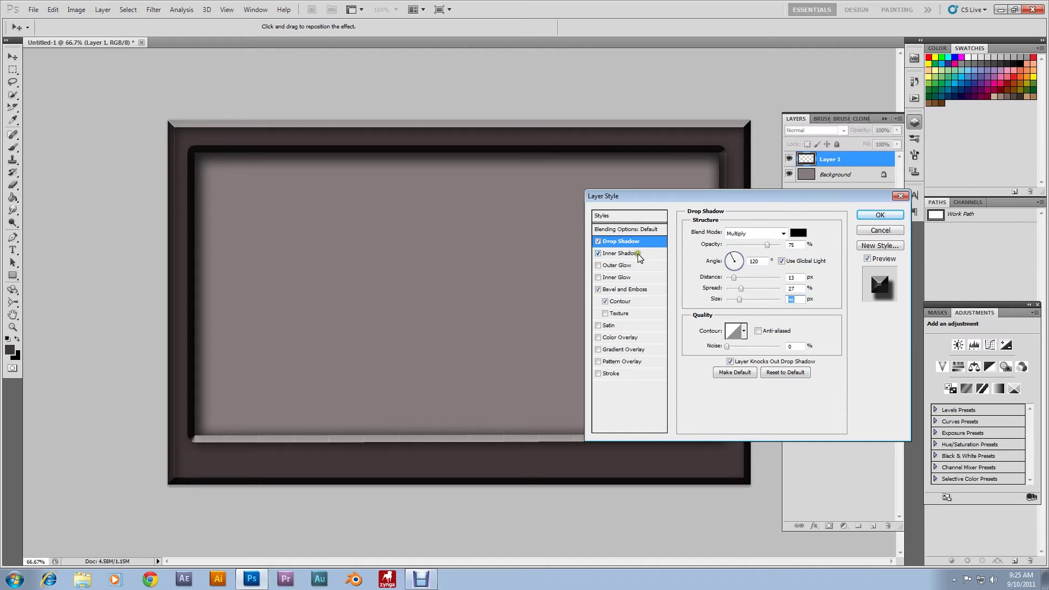
{"action": "left_click", "coordinate": [864, 215]}
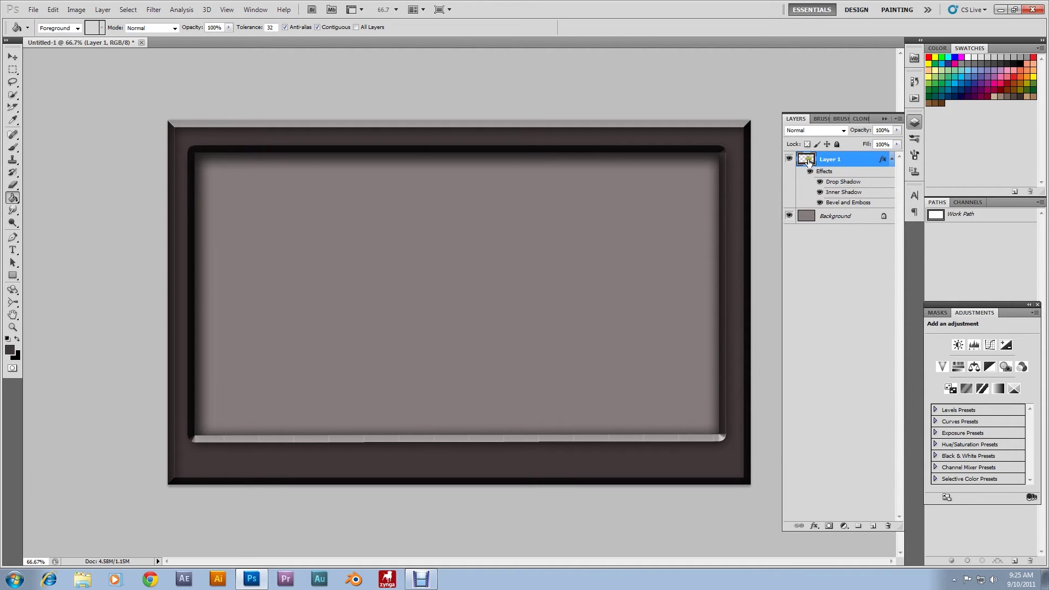
Duplicate Layer 1 and reselect the original Layer 1
{"action": "right_click", "coordinate": [835, 163]}
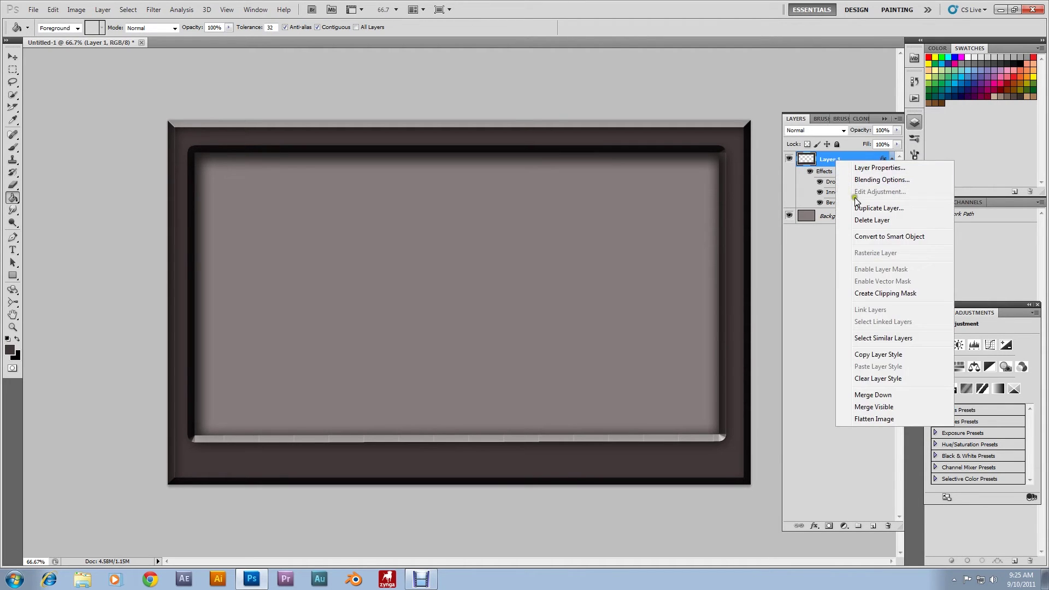
{"action": "left_click", "coordinate": [860, 206]}
{"action": "left_click", "coordinate": [620, 179]}
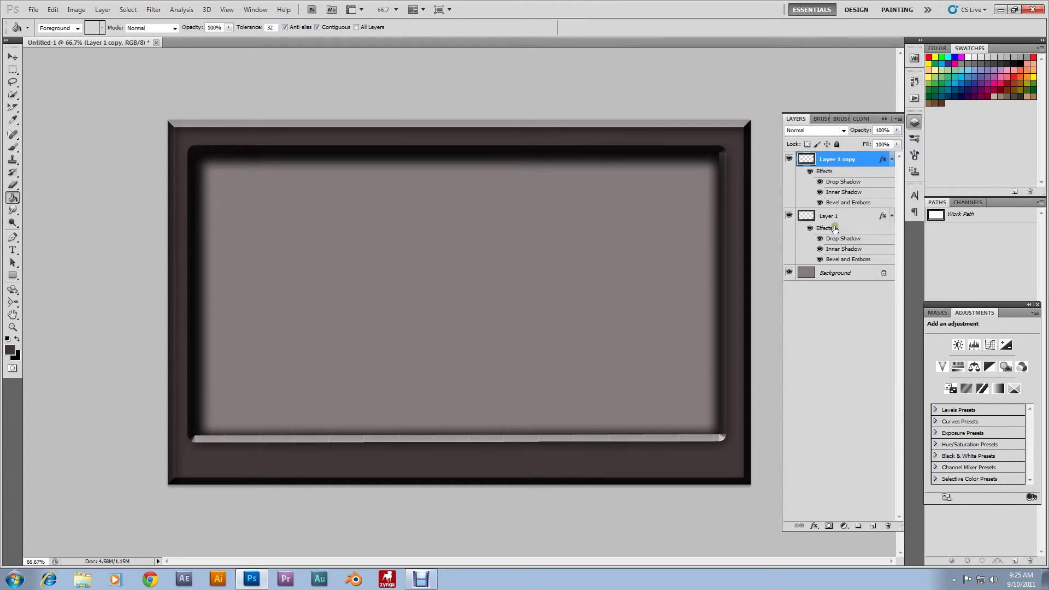
{"action": "left_click", "coordinate": [832, 217]}
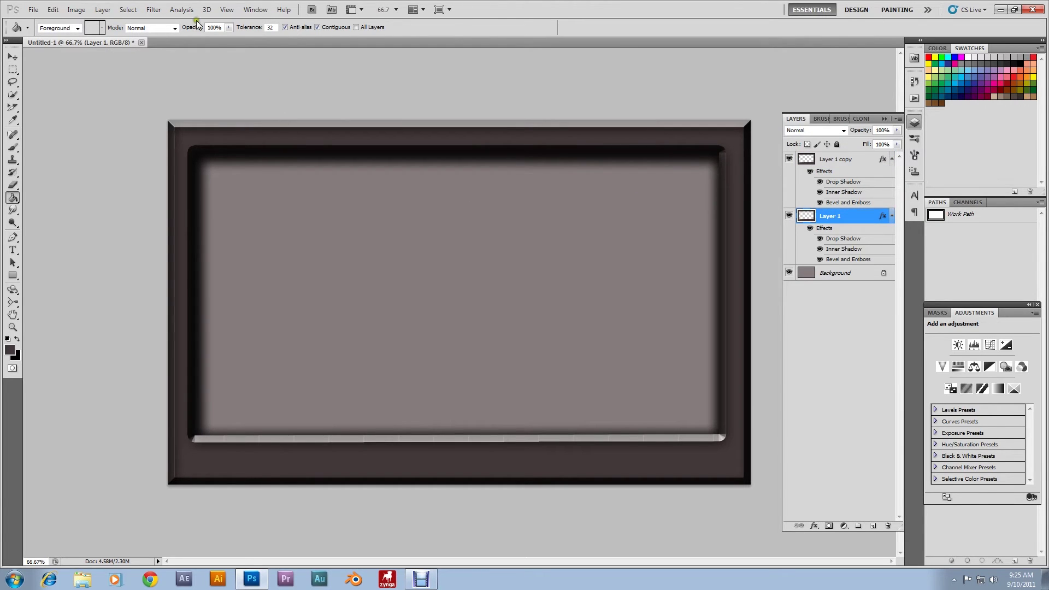
Apply the Chrome sketch filter (Detail 7, Smoothness 4) to Layer 1, then select Layer 1 copy
{"action": "left_click", "coordinate": [154, 10]}
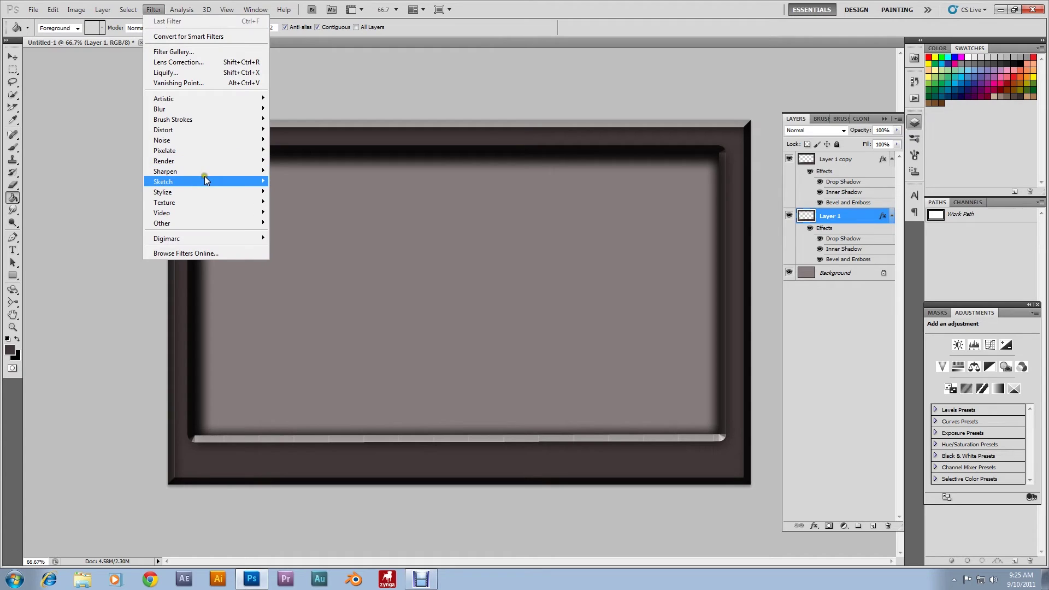
{"action": "mouse_move", "coordinate": [222, 182]}
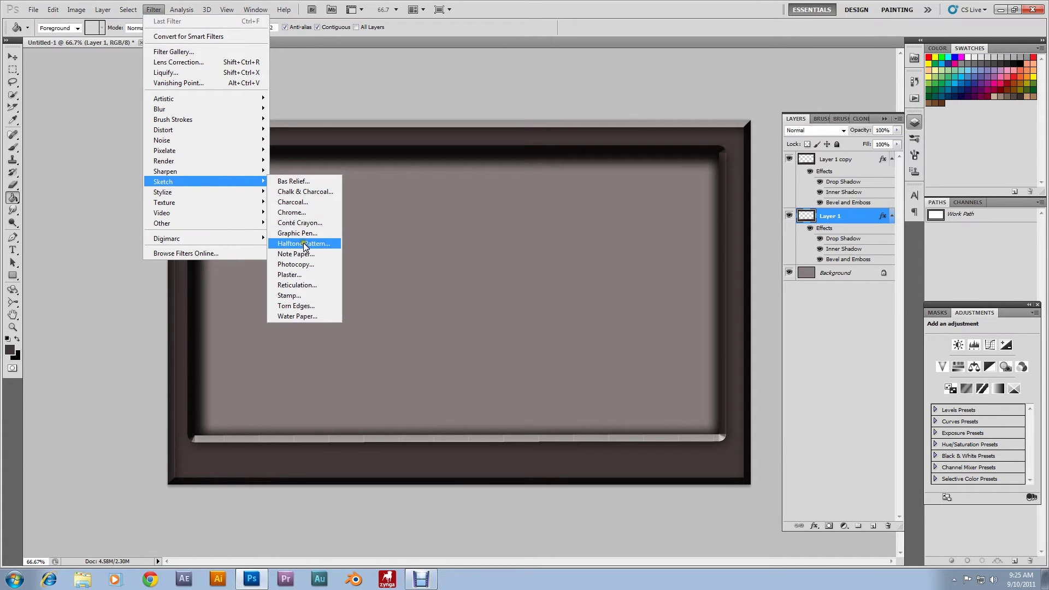
{"action": "left_click", "coordinate": [300, 212]}
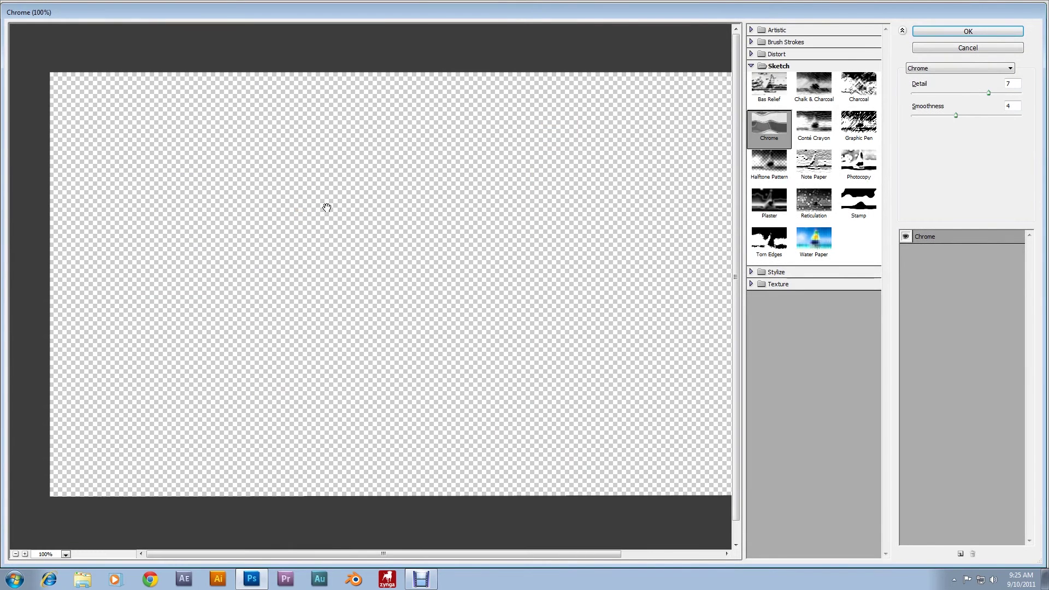
{"action": "left_click", "coordinate": [963, 31]}
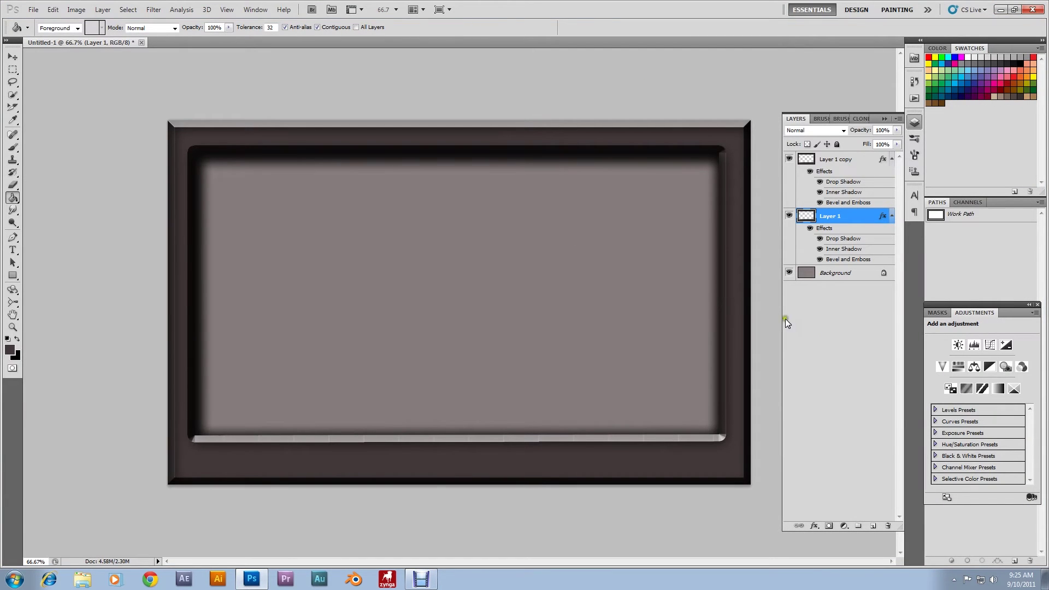
{"action": "left_click", "coordinate": [837, 160]}
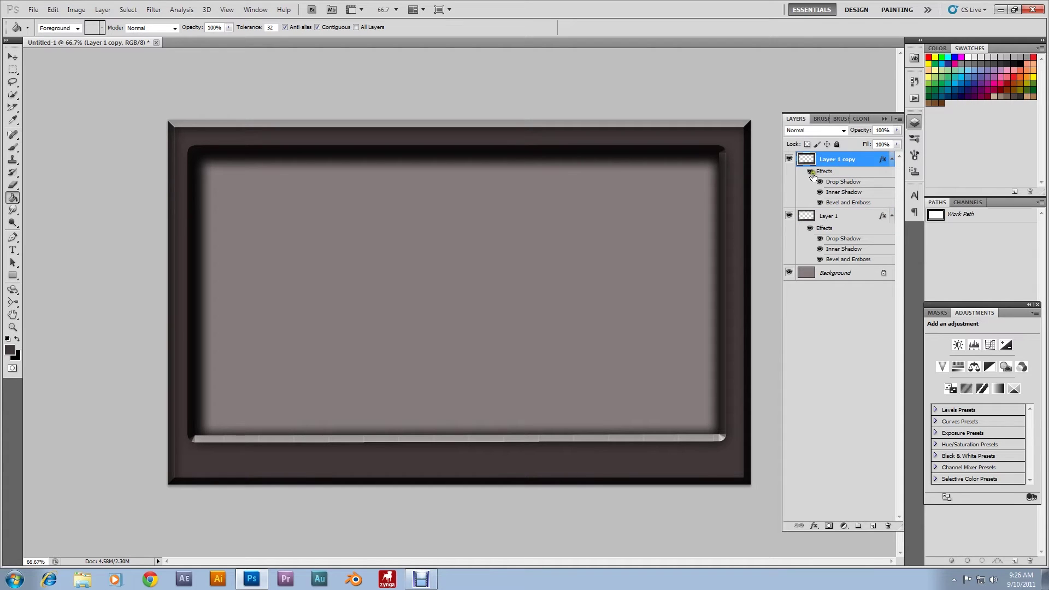
Open metal_mould_layer_4082173.JPG from the Desktop textures folder
{"action": "left_click", "coordinate": [31, 10]}
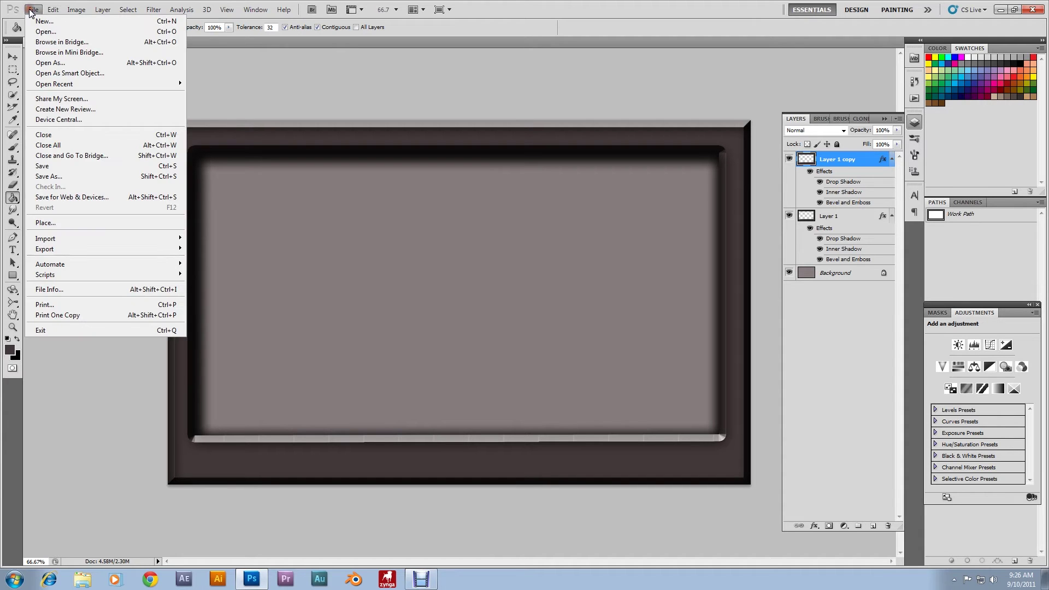
{"action": "left_click", "coordinate": [47, 32]}
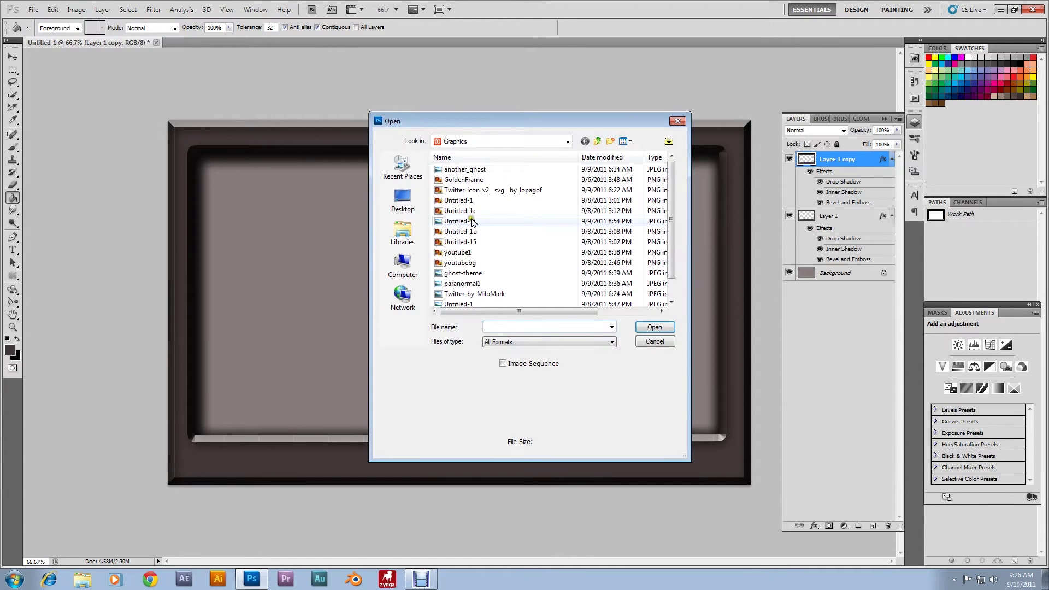
{"action": "left_click", "coordinate": [402, 201]}
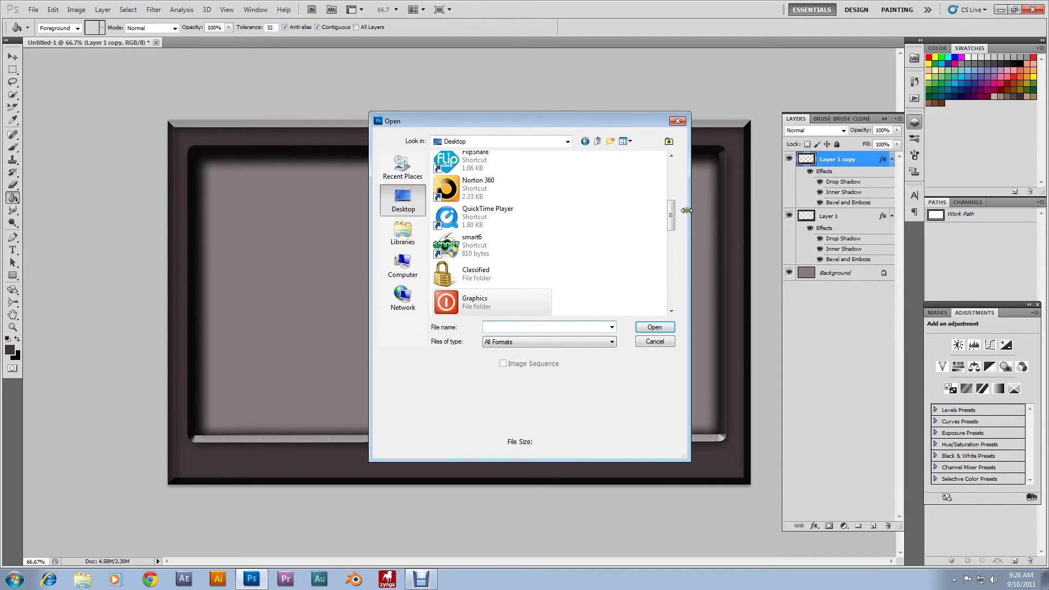
{"action": "left_click_drag", "start_coordinate": [671, 208], "coordinate": [663, 243]}
{"action": "double_click", "coordinate": [474, 245]}
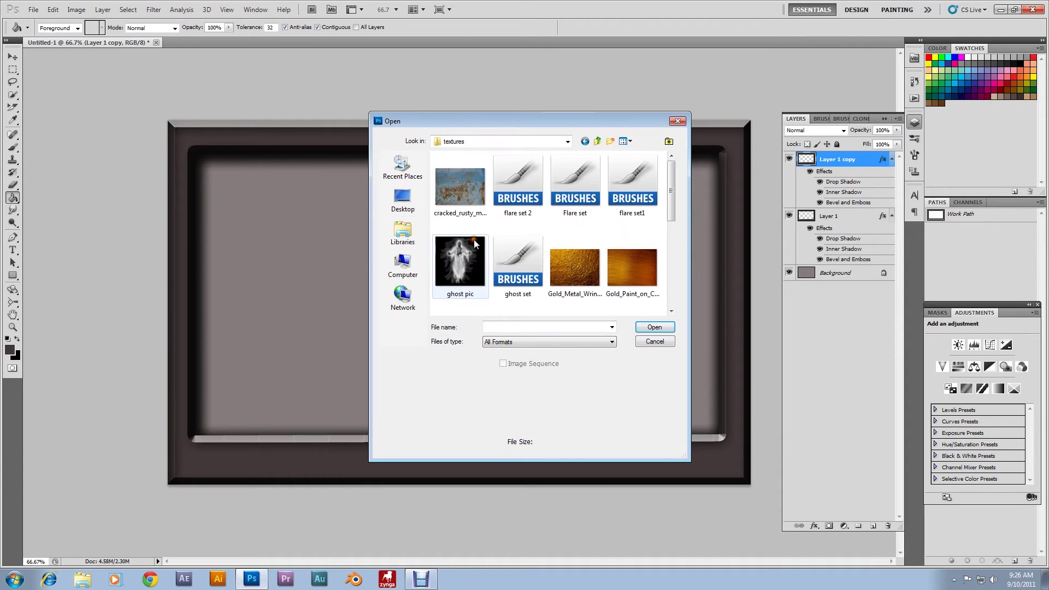
{"action": "left_click_drag", "start_coordinate": [673, 172], "coordinate": [667, 228]}
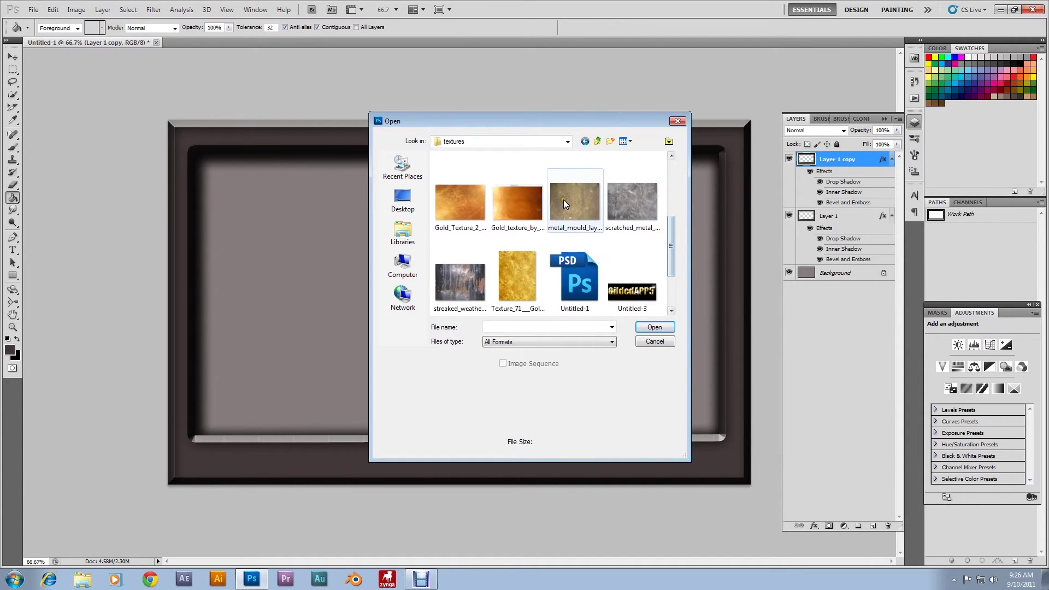
{"action": "left_click", "coordinate": [563, 199]}
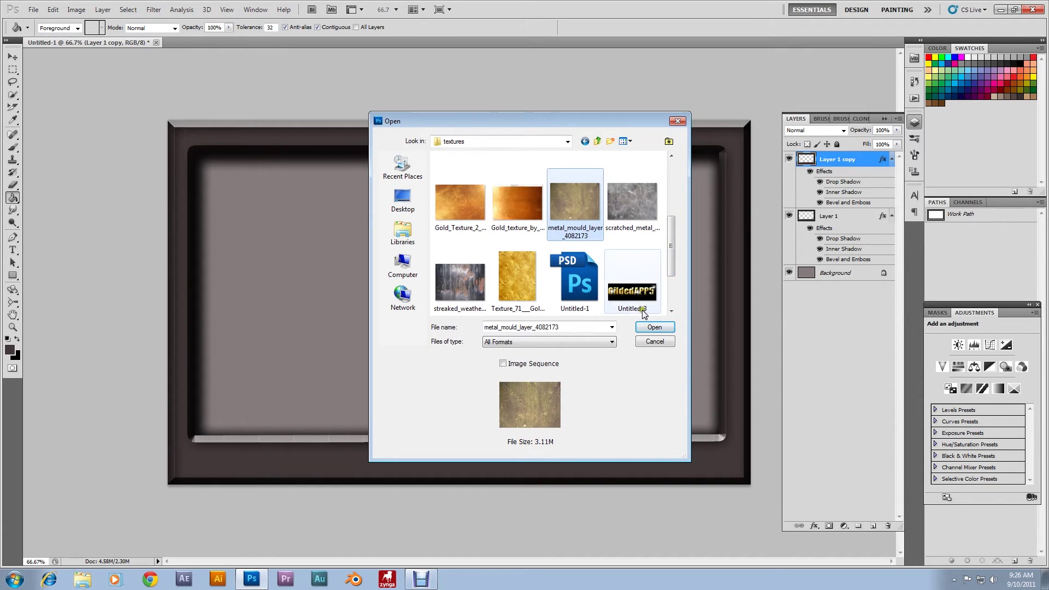
{"action": "left_click", "coordinate": [655, 327]}
Open scratched_metal_texture_5132552.JPG from the same folder
{"action": "left_click", "coordinate": [34, 10]}
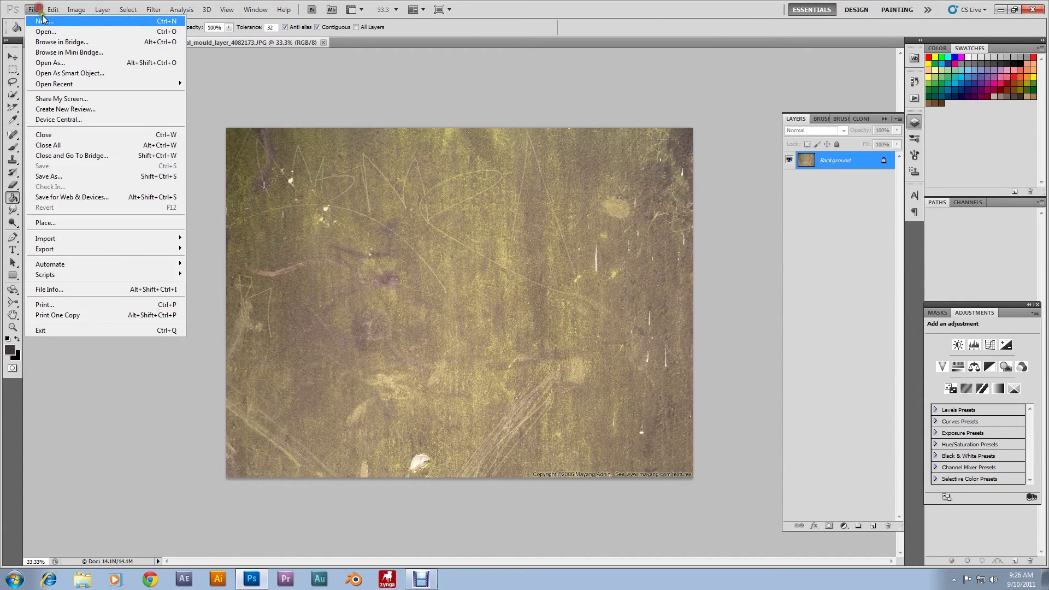
{"action": "left_click", "coordinate": [52, 31]}
{"action": "left_click_drag", "start_coordinate": [670, 196], "coordinate": [674, 244]}
{"action": "left_click", "coordinate": [632, 186]}
{"action": "double_click", "coordinate": [633, 186]}
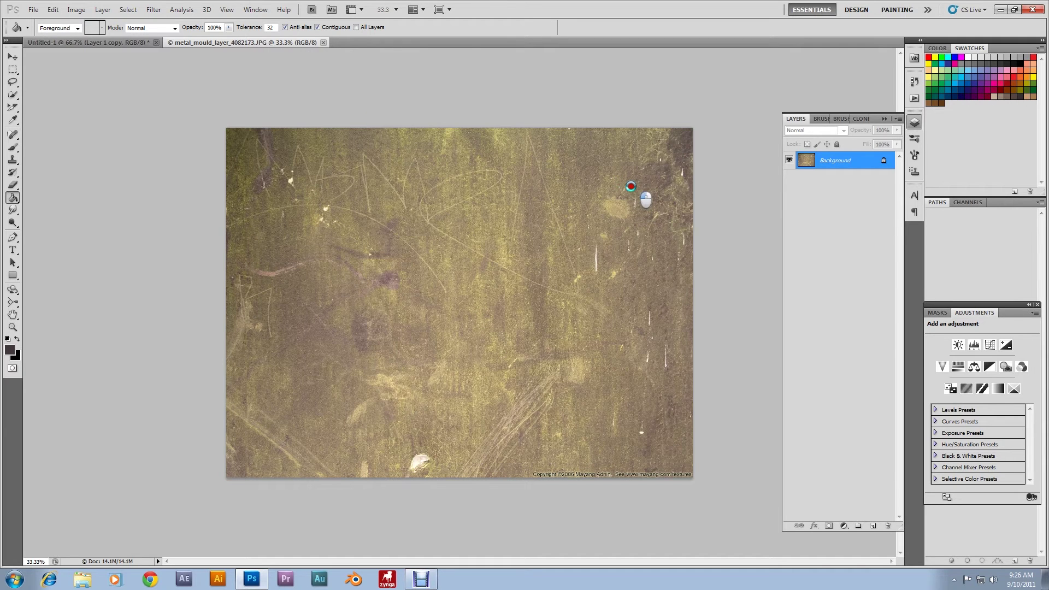
Open streaked_weathered_metal_4131491.JPG from the same folder
{"action": "left_click", "coordinate": [34, 9]}
{"action": "left_click", "coordinate": [46, 32]}
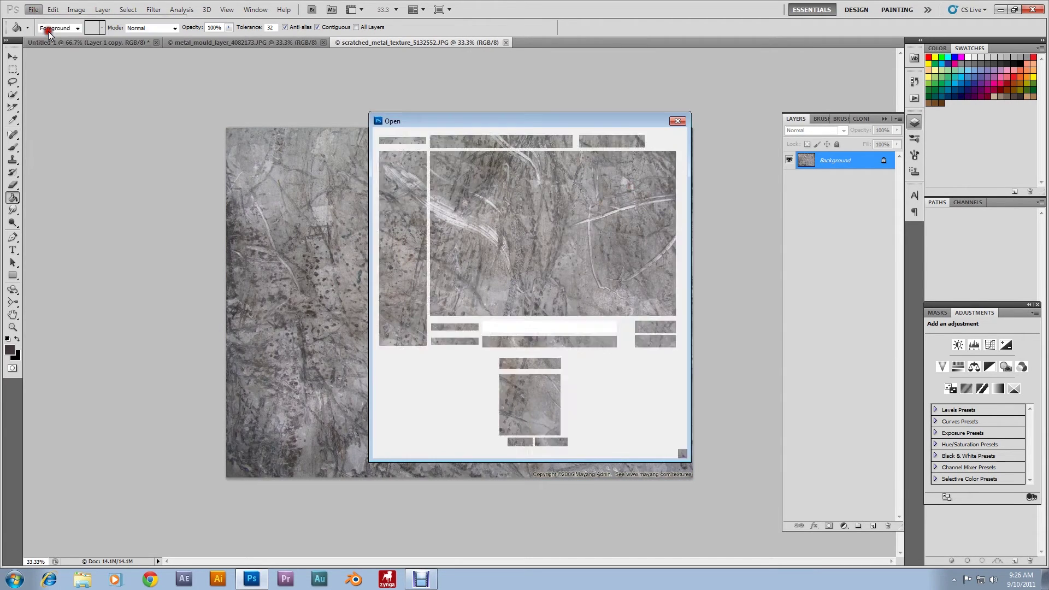
{"action": "left_click_drag", "start_coordinate": [672, 196], "coordinate": [671, 273]}
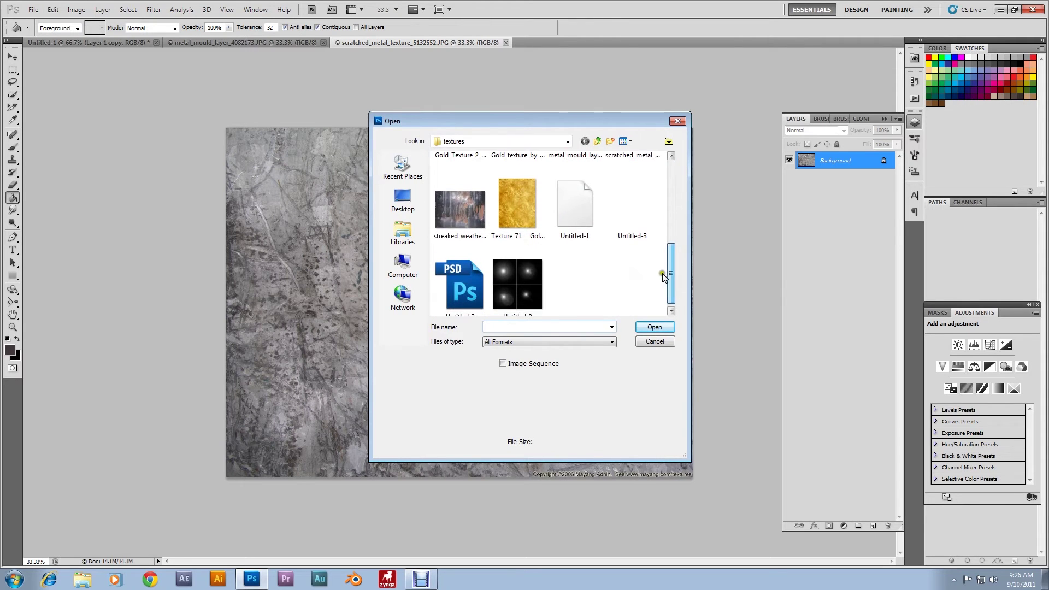
{"action": "double_click", "coordinate": [459, 206]}
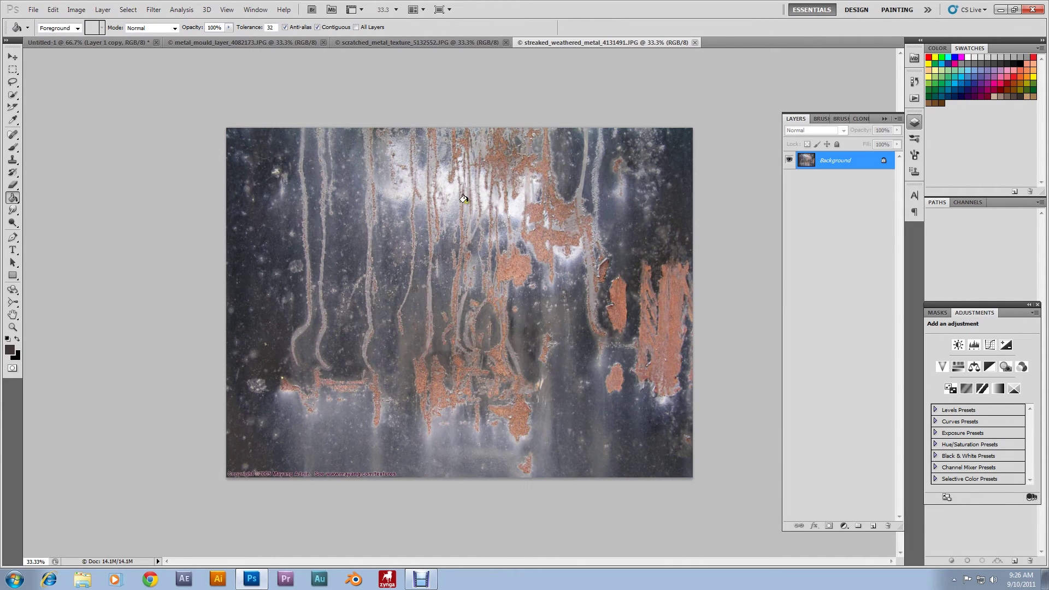
Convert the streaked weathered metal Background into an editable Layer 0
{"action": "right_click", "coordinate": [857, 161]}
{"action": "left_click", "coordinate": [875, 159]}
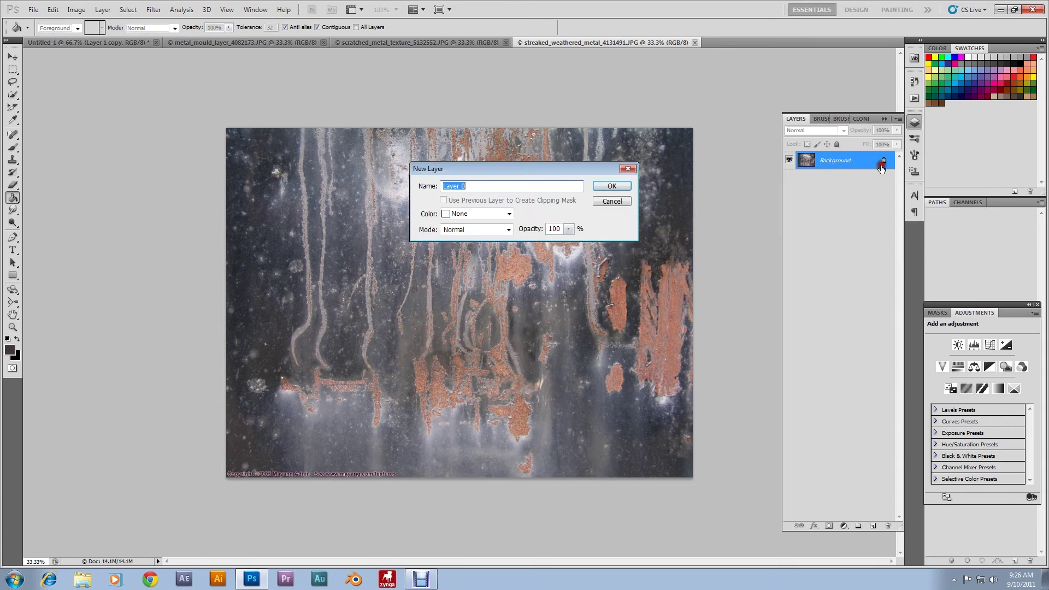
{"action": "left_click", "coordinate": [611, 183]}
Convert the scratched metal texture's Background into an editable Layer 0
{"action": "left_click", "coordinate": [455, 45]}
{"action": "right_click", "coordinate": [826, 166]}
{"action": "left_click", "coordinate": [856, 170]}
{"action": "left_click", "coordinate": [612, 184]}
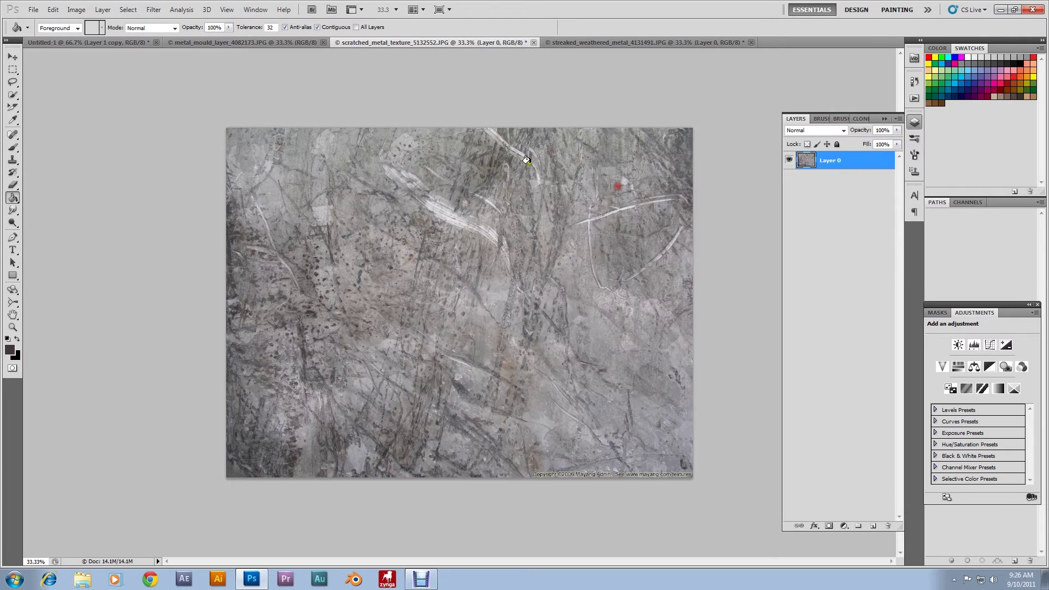
With the Move tool, drag the streaked weathered metal texture toward the mould document
{"action": "left_click", "coordinate": [596, 43]}
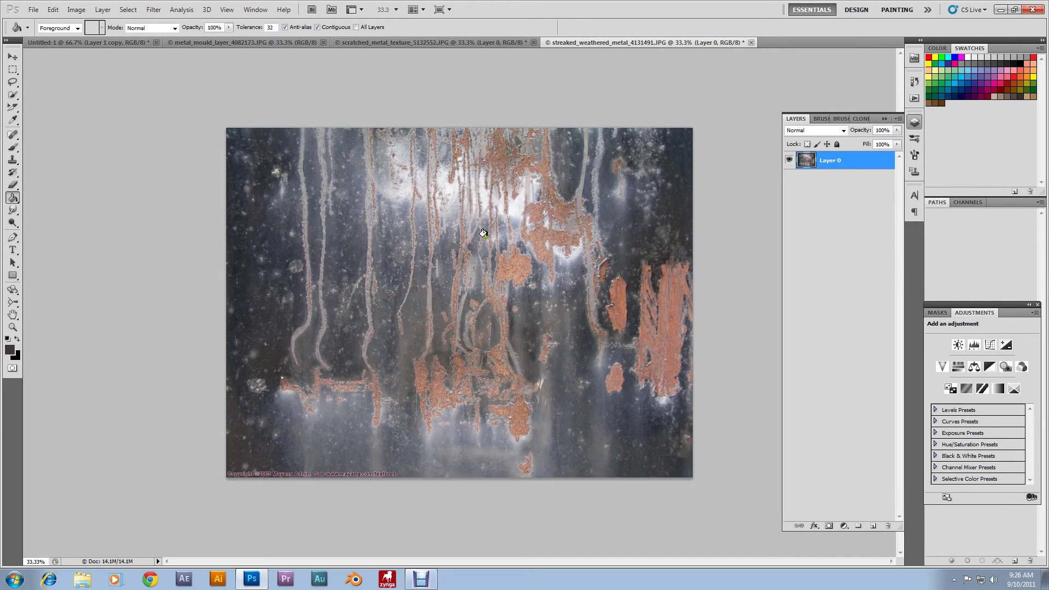
{"action": "left_click", "coordinate": [13, 57]}
{"action": "left_click_drag", "start_coordinate": [487, 256], "coordinate": [336, 121]}
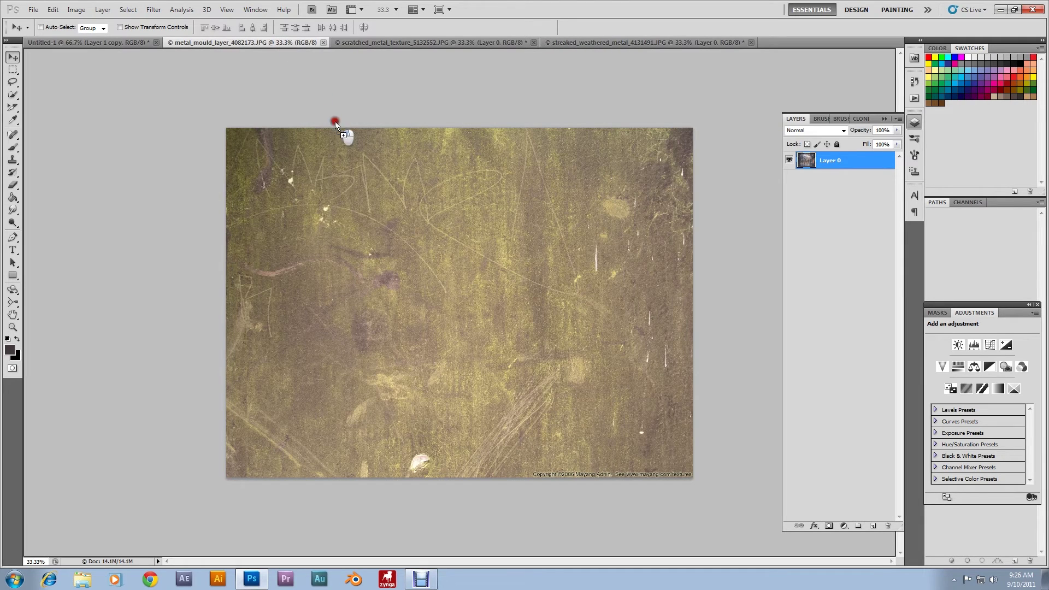
Drop the streaked and scratched textures into metal_mould as Layers 1 and 2 above the mould layer
{"action": "left_click_drag", "start_coordinate": [391, 235], "coordinate": [391, 234]}
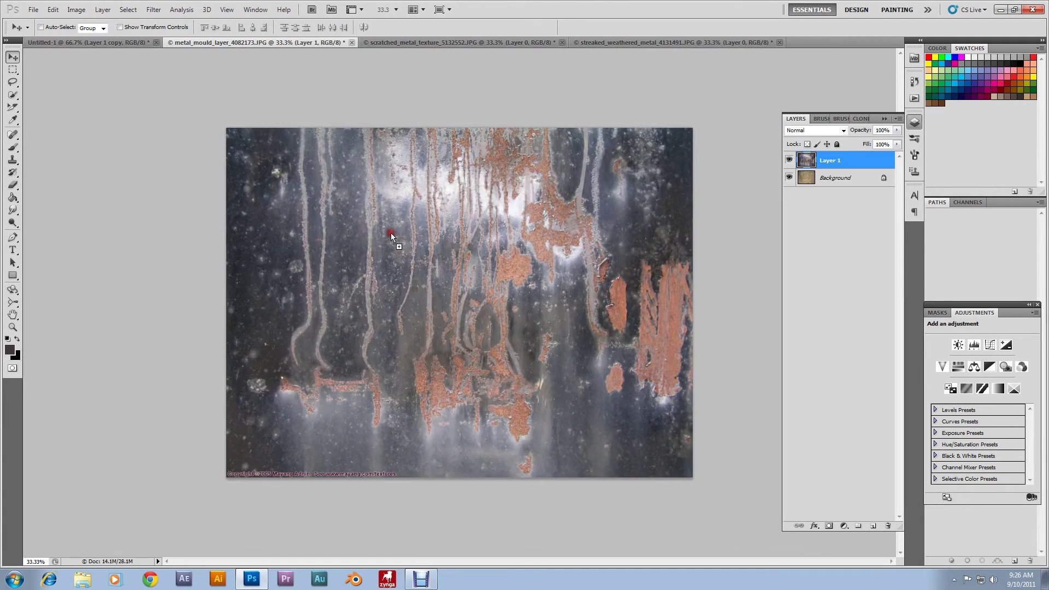
{"action": "left_click", "coordinate": [438, 43]}
{"action": "left_click_drag", "start_coordinate": [525, 285], "coordinate": [364, 166]}
{"action": "left_click_drag", "start_coordinate": [400, 229], "coordinate": [399, 228]}
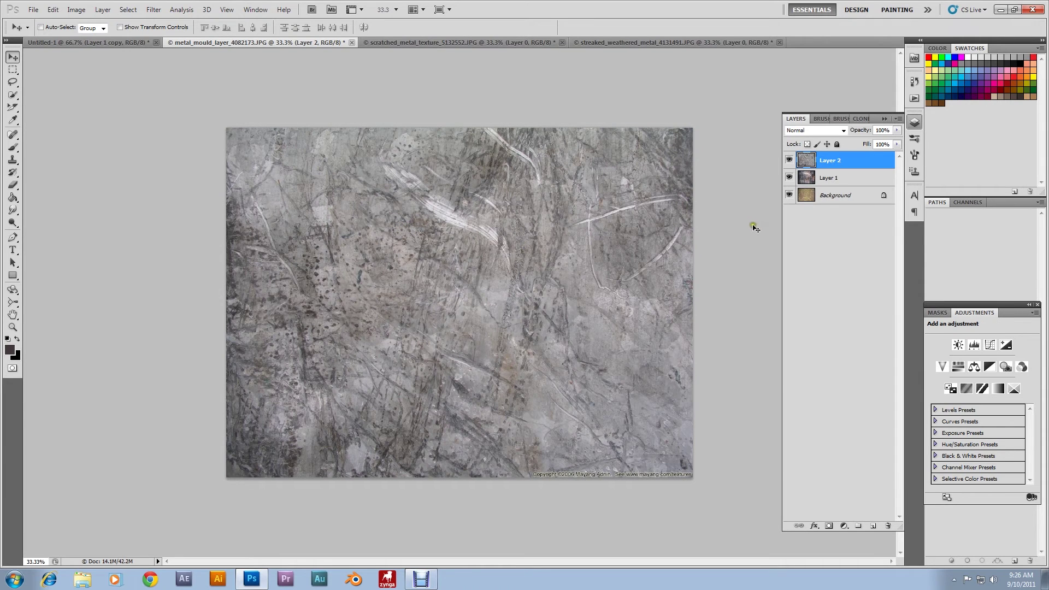
{"action": "left_click_drag", "start_coordinate": [829, 186], "coordinate": [890, 527]}
{"action": "left_click", "coordinate": [877, 196]}
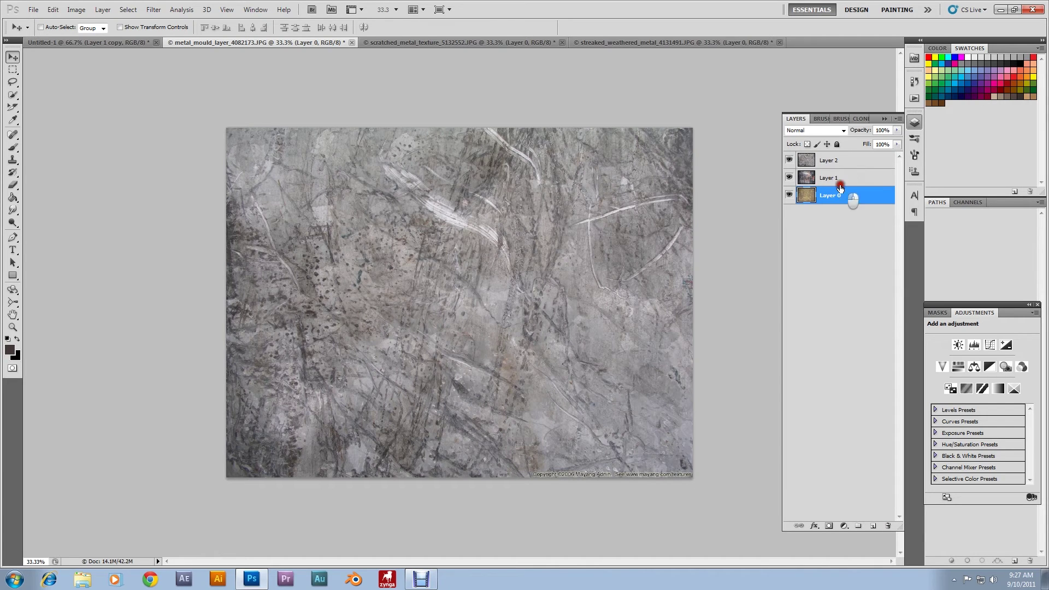
Set Layer 2, Layer 1 and Layer 0 to Overlay blending
{"action": "left_click_drag", "start_coordinate": [850, 177], "coordinate": [838, 163]}
{"action": "left_click", "coordinate": [838, 162]}
{"action": "left_click", "coordinate": [844, 130]}
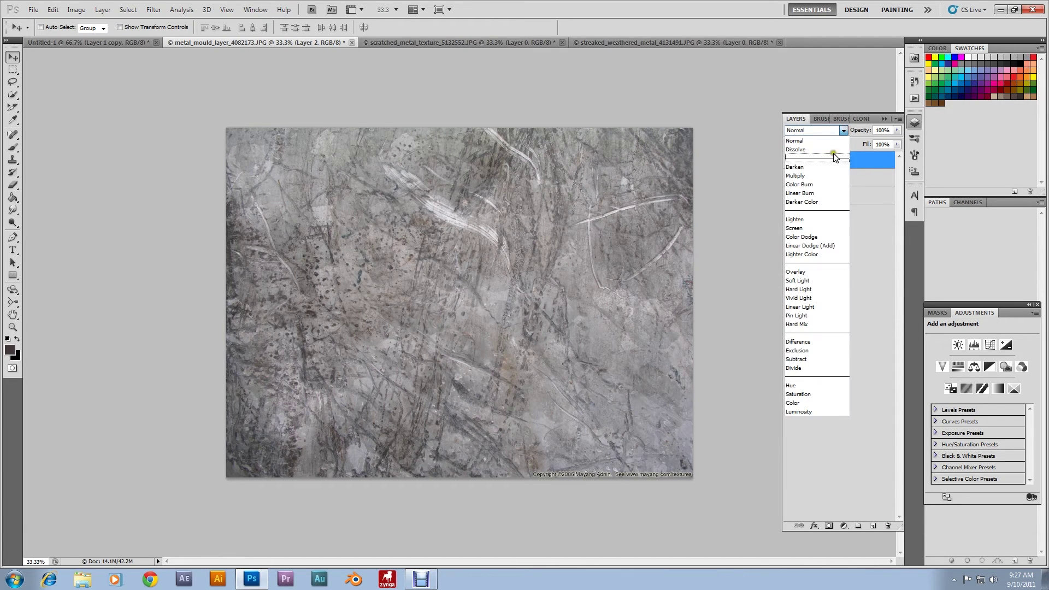
{"action": "left_click", "coordinate": [824, 271]}
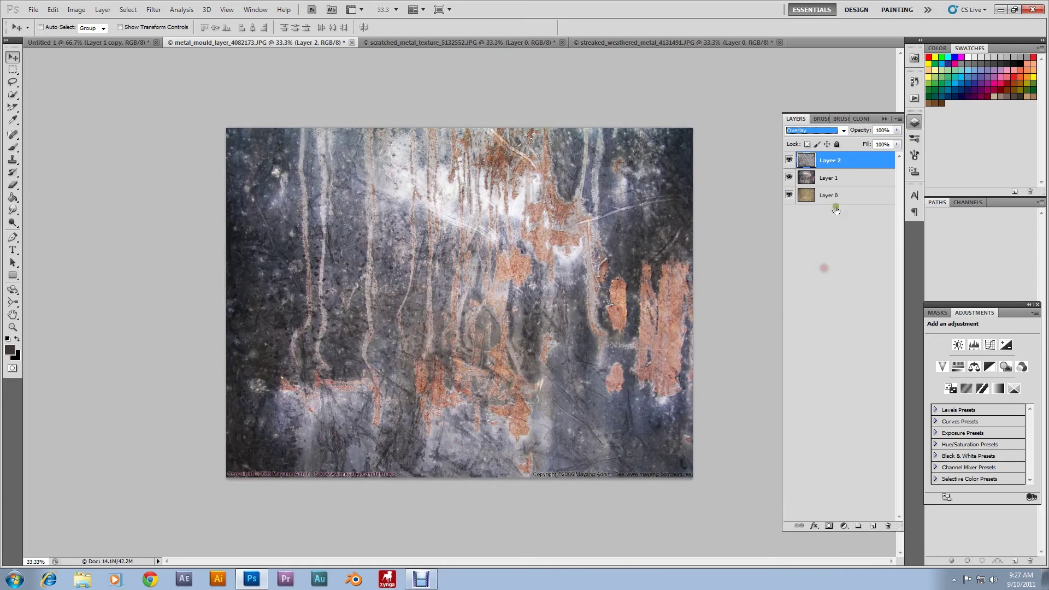
{"action": "left_click", "coordinate": [844, 176]}
{"action": "left_click", "coordinate": [844, 131]}
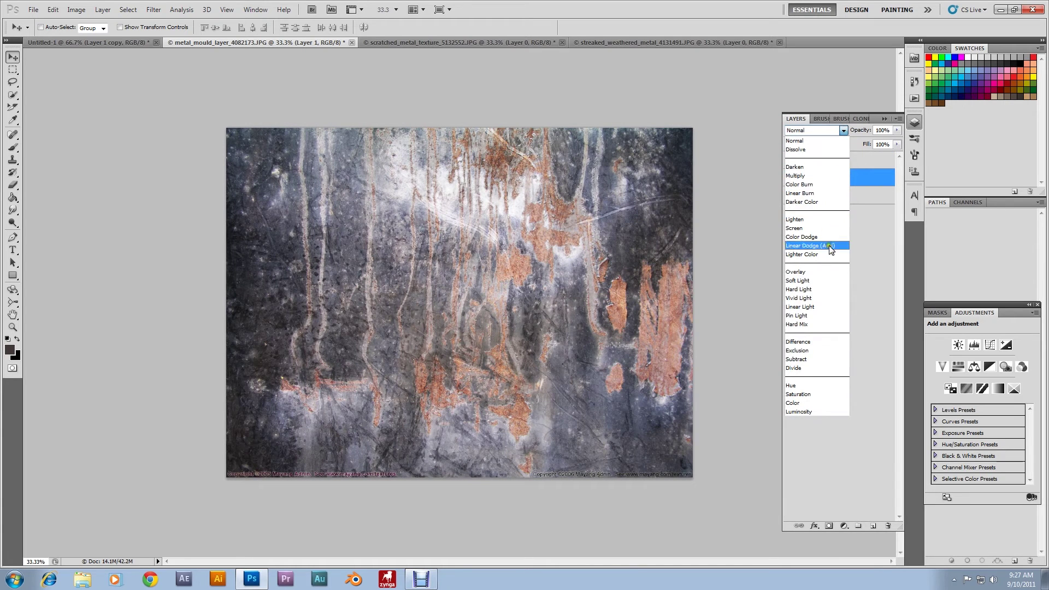
{"action": "left_click", "coordinate": [828, 270]}
{"action": "left_click", "coordinate": [839, 198]}
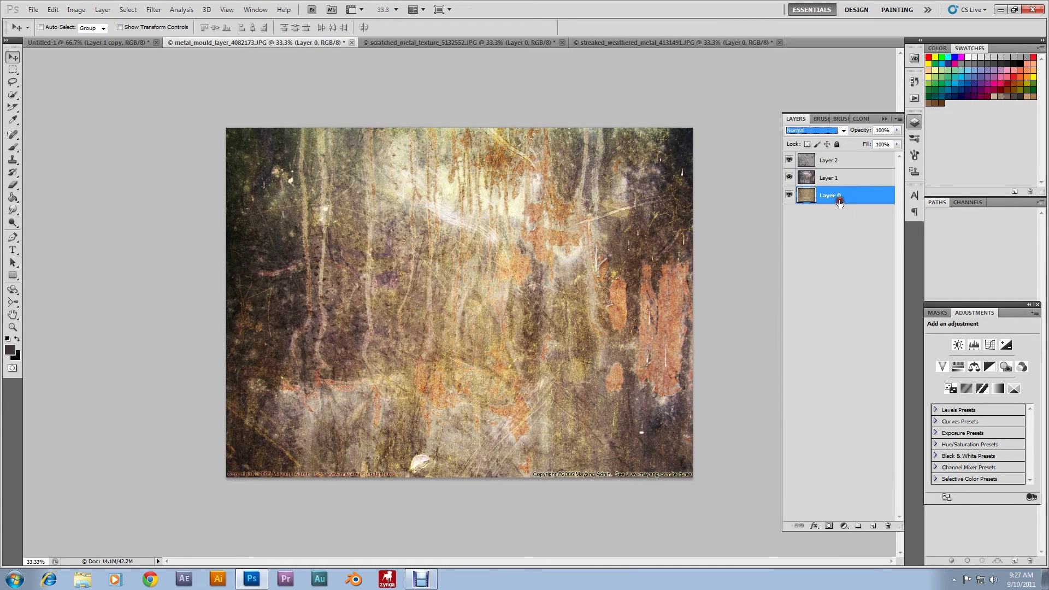
{"action": "left_click", "coordinate": [844, 130]}
{"action": "left_click", "coordinate": [825, 269]}
Hide and re-show Layers 0, 1 and 2 one at a time to compare the Overlay blend
{"action": "left_click", "coordinate": [788, 195]}
{"action": "left_click", "coordinate": [788, 195]}
{"action": "left_click", "coordinate": [787, 179]}
{"action": "left_click", "coordinate": [787, 177]}
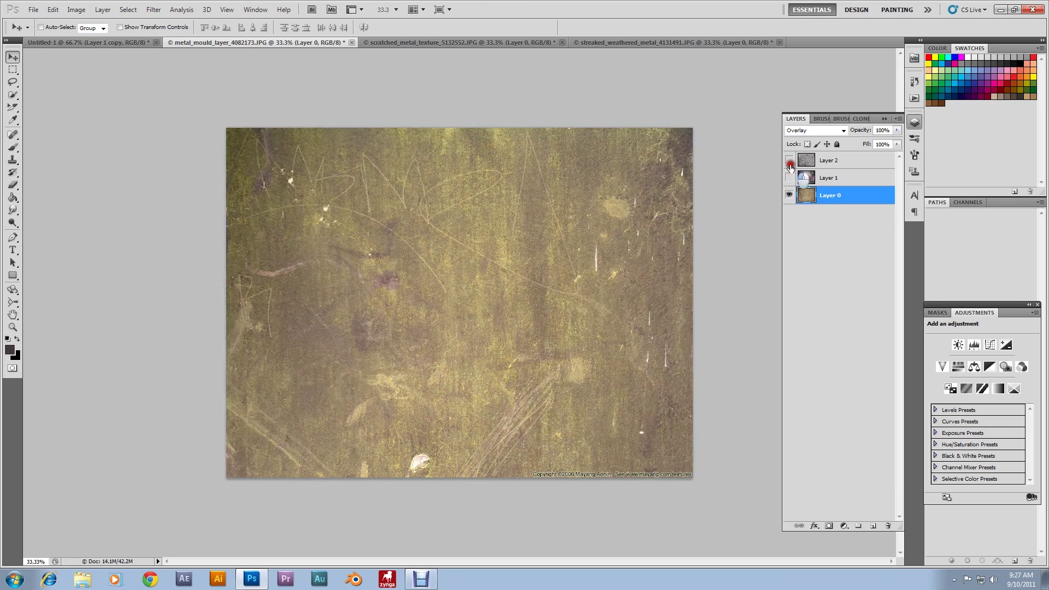
{"action": "left_click", "coordinate": [803, 178]}
{"action": "left_click", "coordinate": [789, 160]}
{"action": "left_click", "coordinate": [789, 161]}
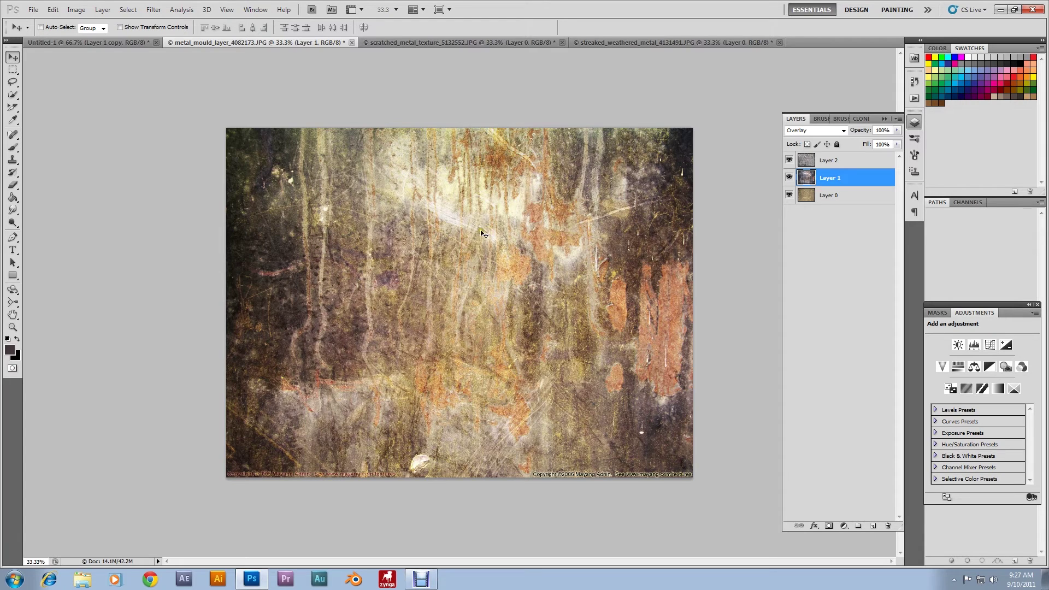
Merge the visible texture layers and drag the merged rust texture into Untitled-1
{"action": "right_click", "coordinate": [830, 202]}
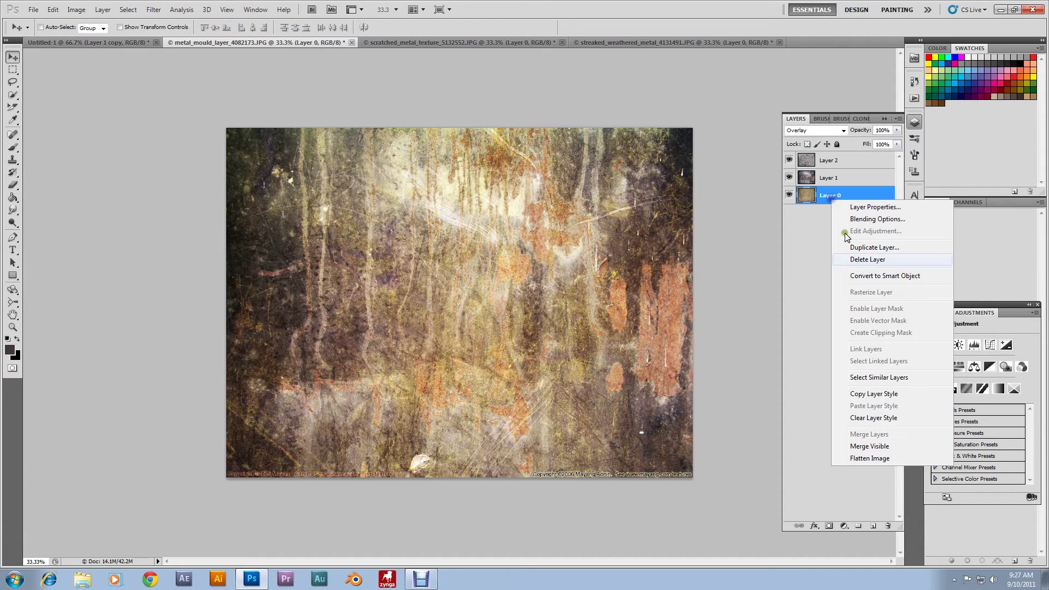
{"action": "left_click", "coordinate": [871, 447]}
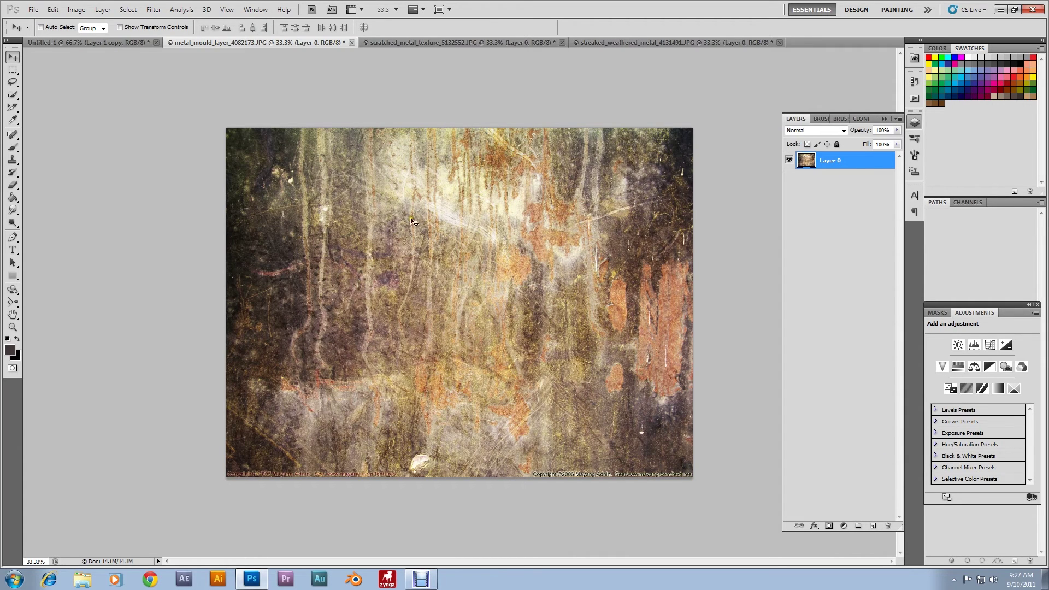
{"action": "left_click_drag", "start_coordinate": [448, 198], "coordinate": [395, 260]}
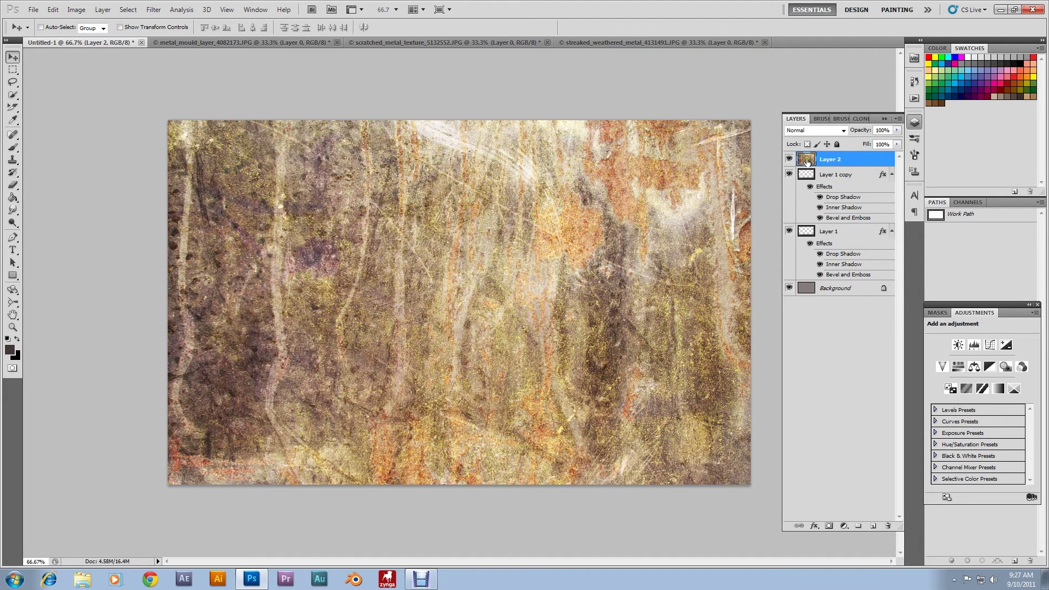
{"action": "left_click", "coordinate": [843, 131]}
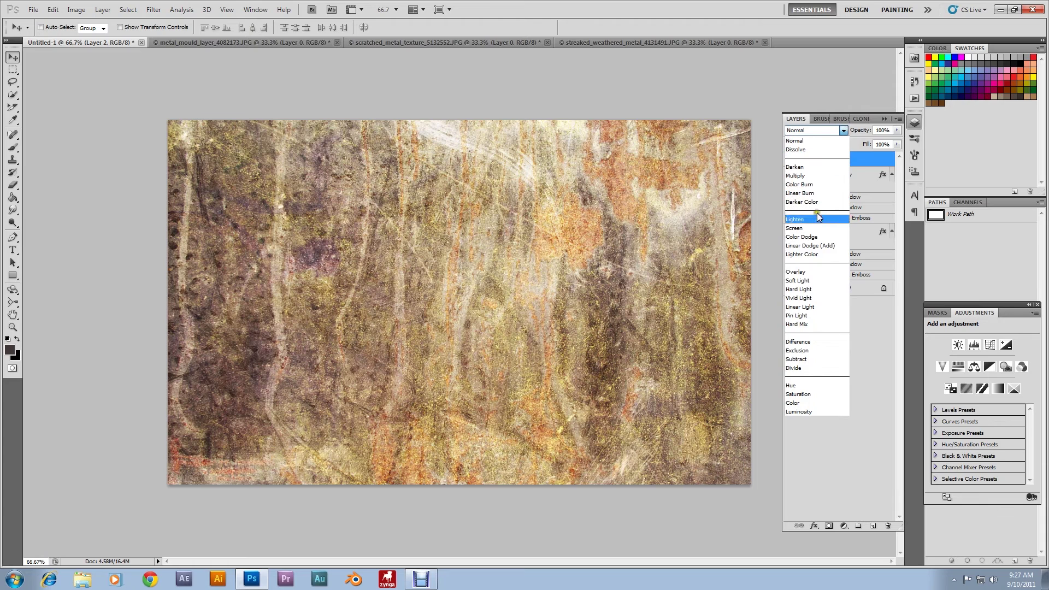
{"action": "left_click", "coordinate": [811, 271]}
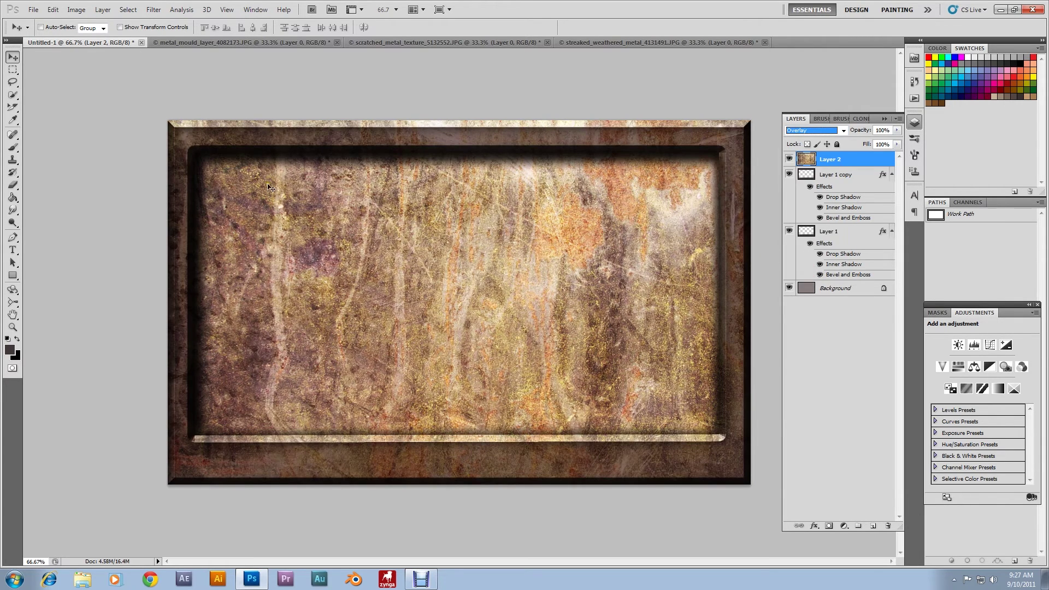
{"action": "left_click", "coordinate": [830, 232]}
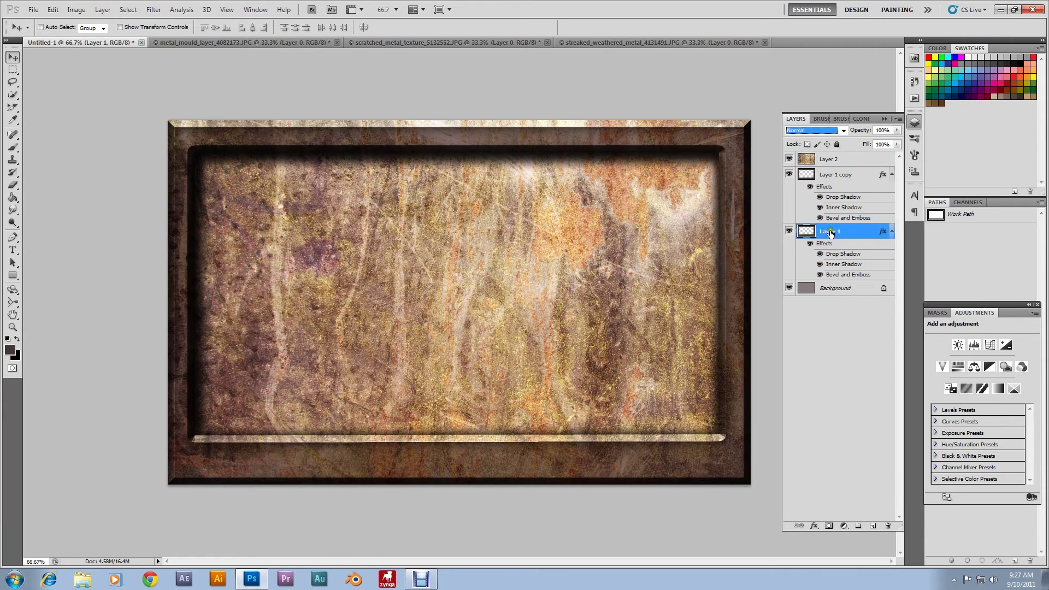
{"action": "left_click", "coordinate": [844, 130]}
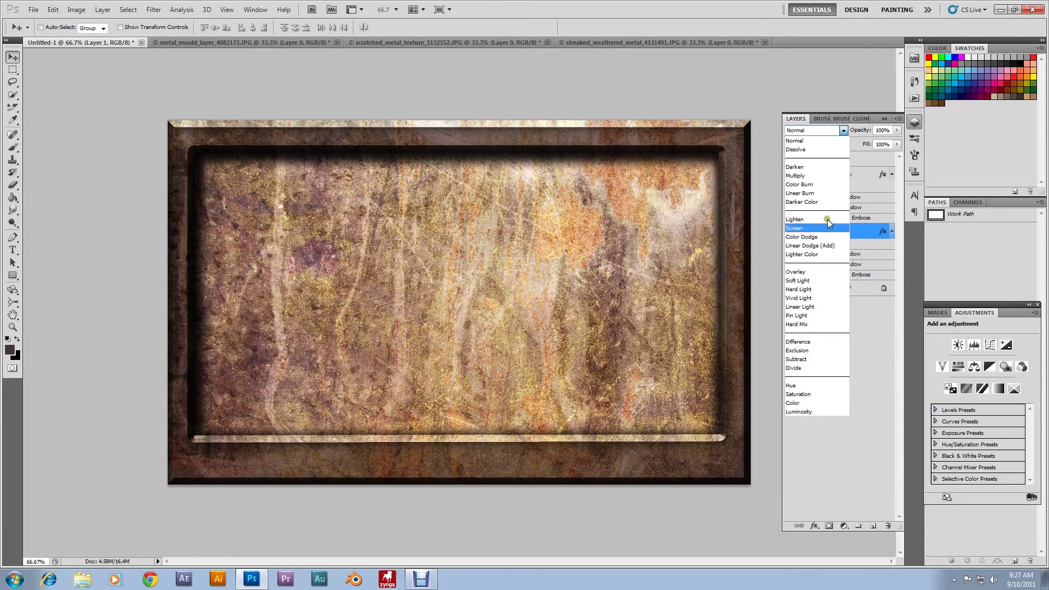
{"action": "left_click", "coordinate": [824, 271]}
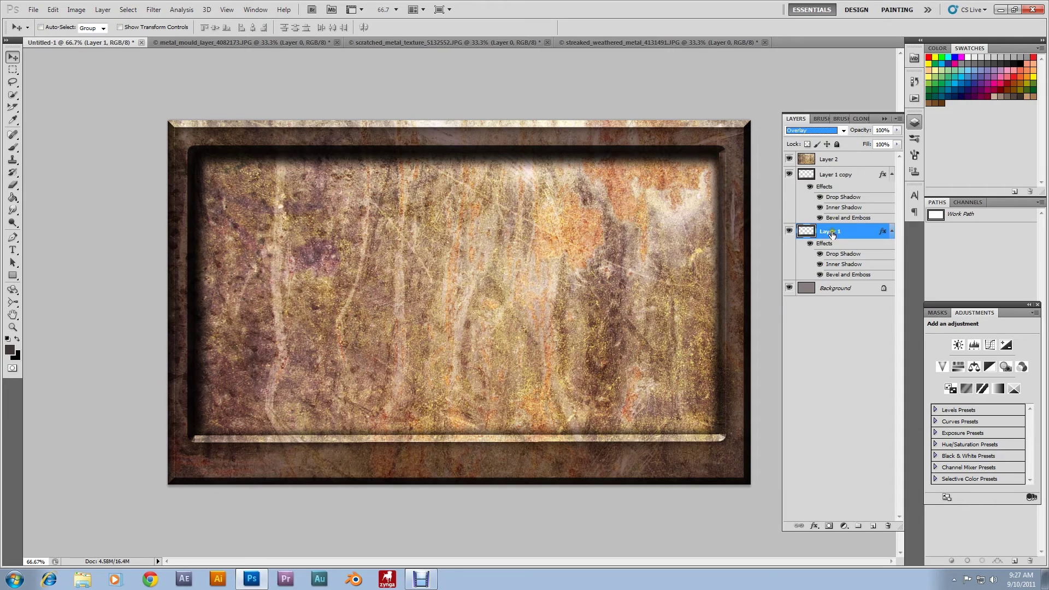
{"action": "left_click", "coordinate": [835, 176]}
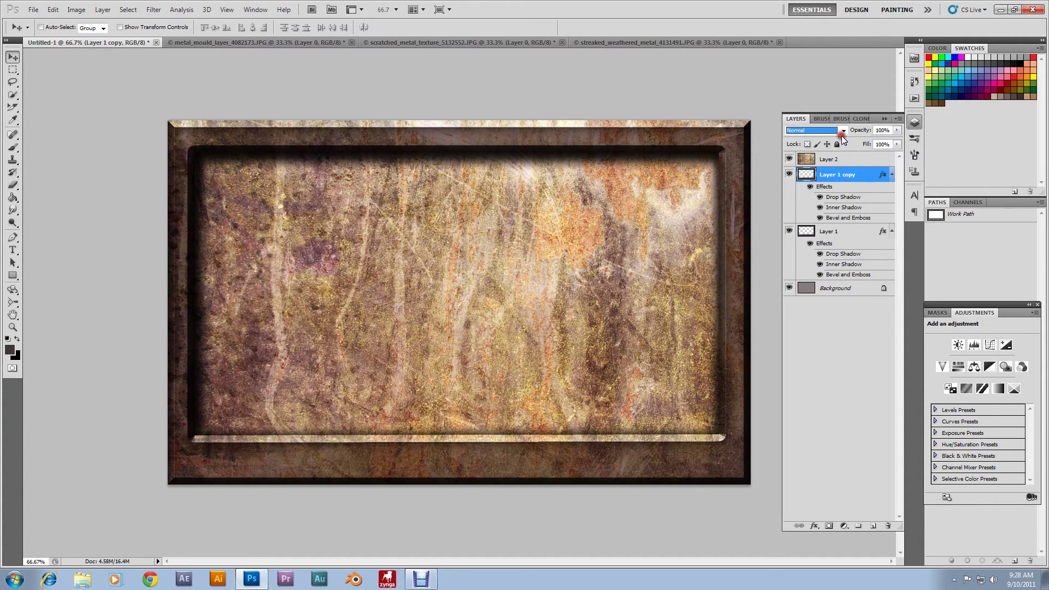
{"action": "left_click", "coordinate": [841, 133]}
{"action": "left_click", "coordinate": [821, 269]}
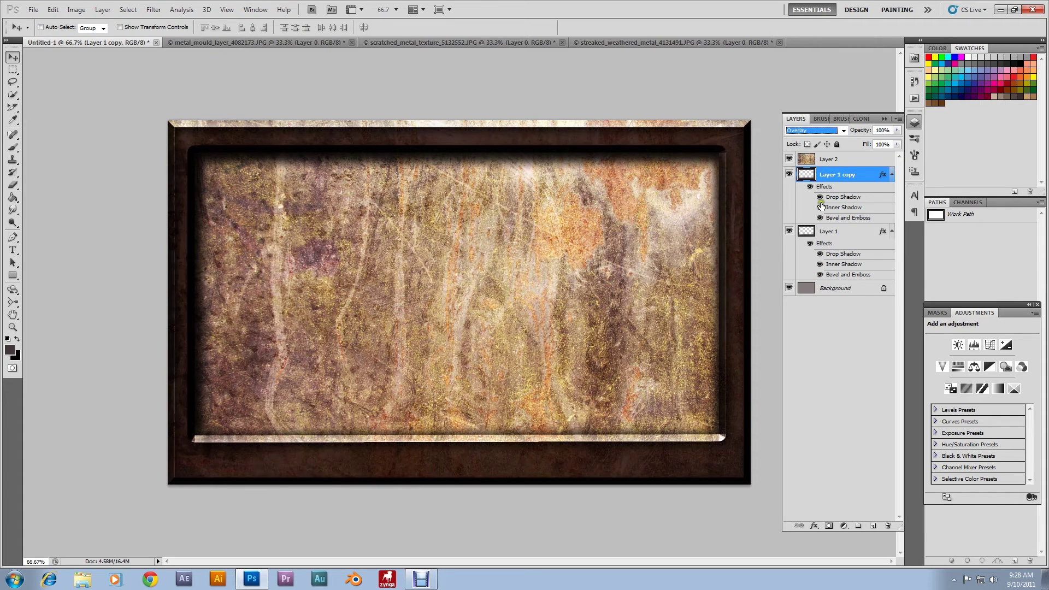
{"action": "left_click", "coordinate": [845, 134]}
{"action": "left_click", "coordinate": [820, 139]}
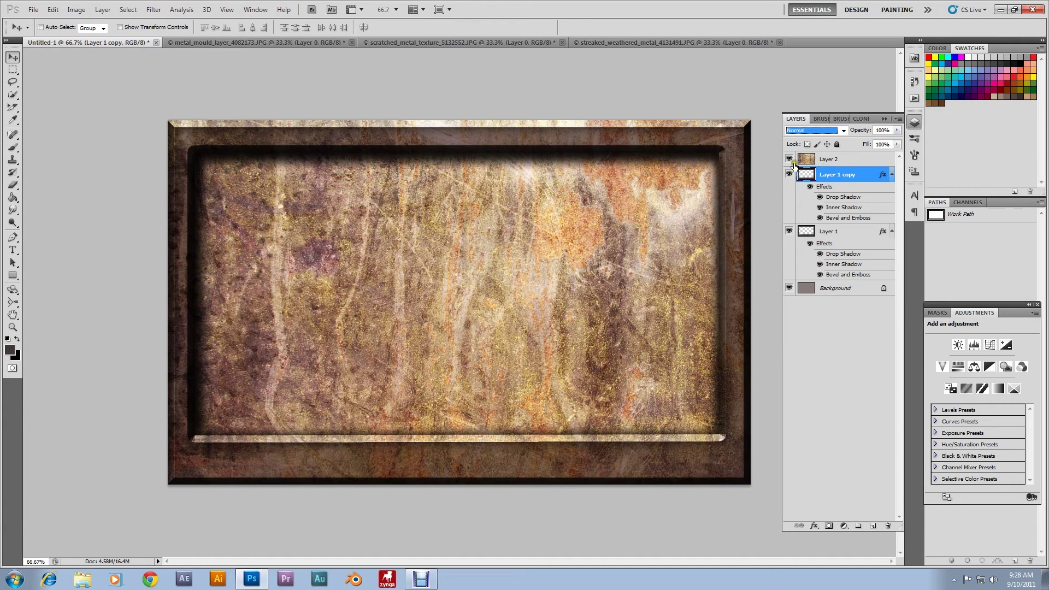
Duplicate the rusty Layer 2 as Layer 2 copy and hide the copy
{"action": "right_click", "coordinate": [816, 159]}
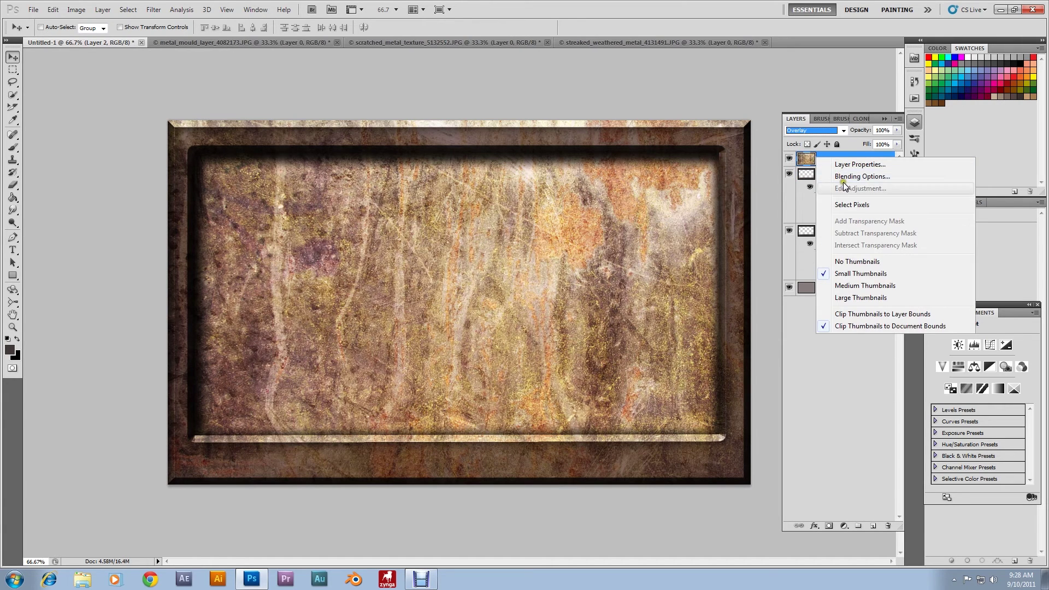
{"action": "left_click", "coordinate": [814, 164]}
{"action": "right_click", "coordinate": [833, 163]}
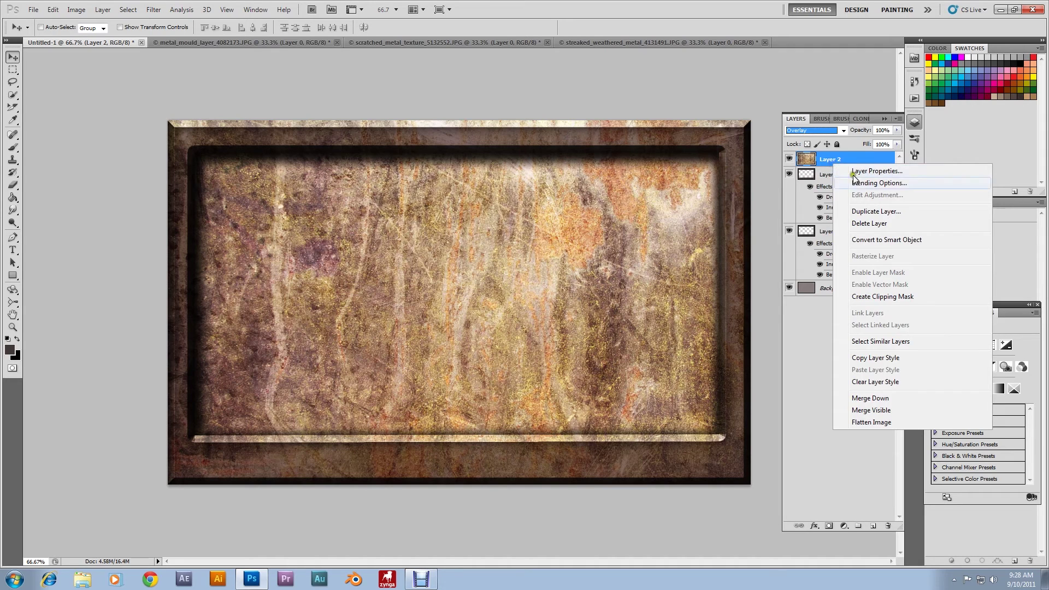
{"action": "left_click", "coordinate": [871, 212]}
{"action": "left_click", "coordinate": [617, 178]}
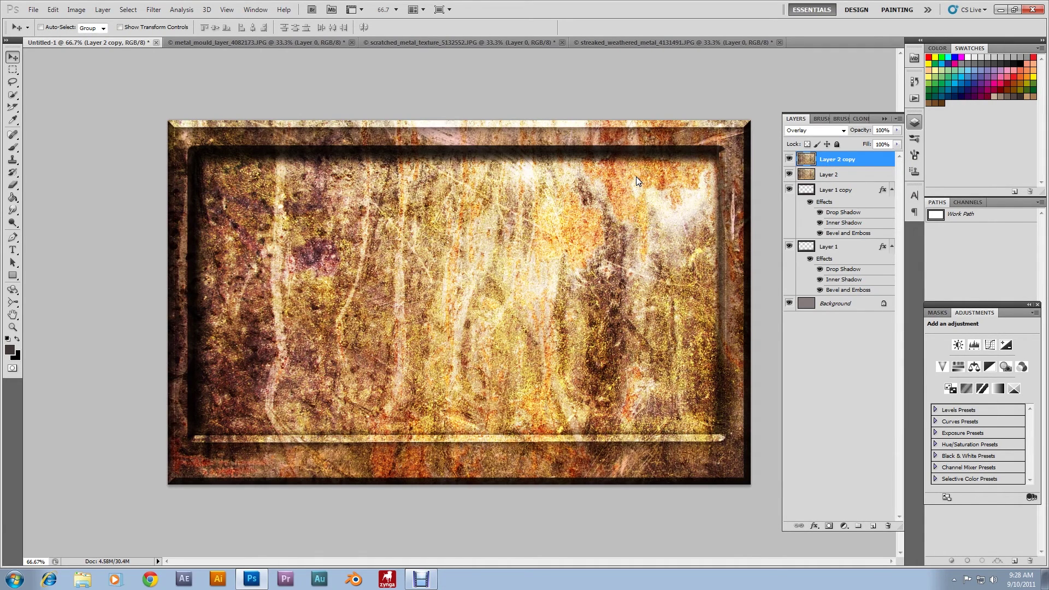
{"action": "left_click", "coordinate": [789, 159]}
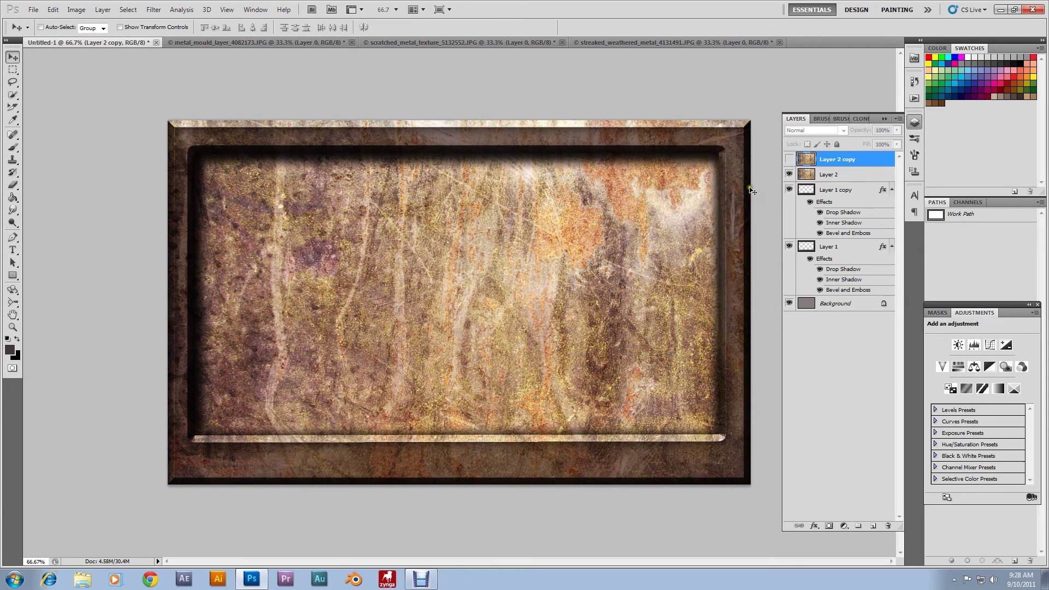
{"action": "left_click", "coordinate": [13, 185]}
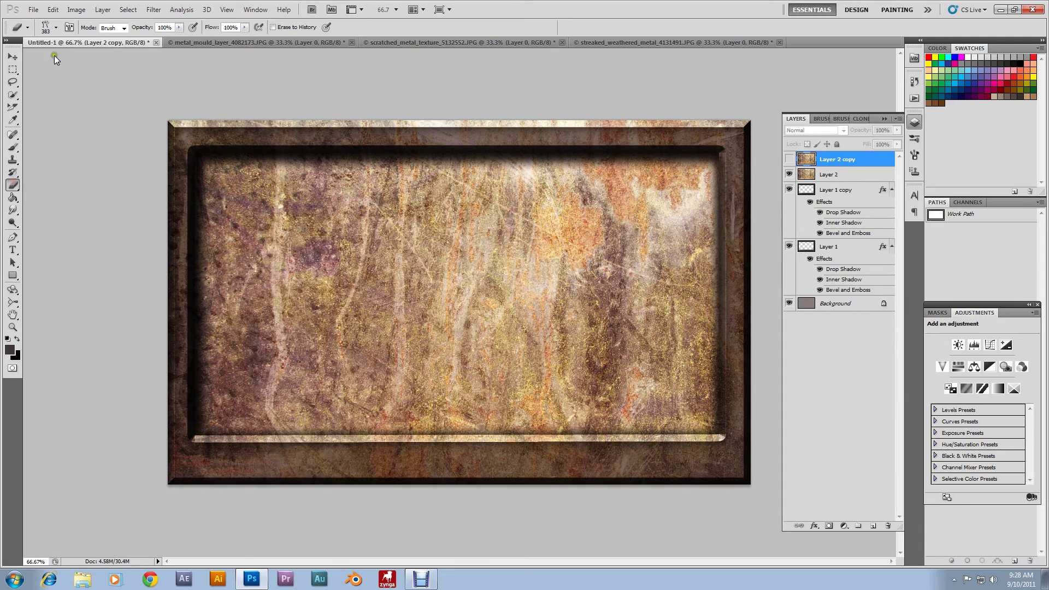
Erase the canvas centre on Layer 2 with a soft round eraser at 0% hardness
{"action": "left_click", "coordinate": [56, 28]}
{"action": "left_click", "coordinate": [94, 102]}
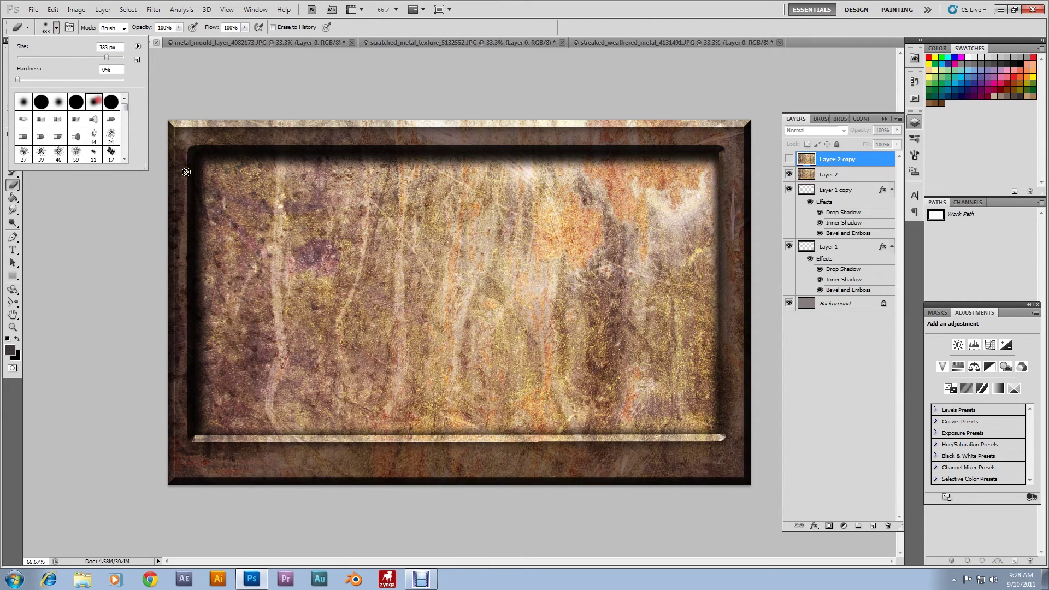
{"action": "left_click", "coordinate": [273, 274]}
{"action": "left_click", "coordinate": [526, 217]}
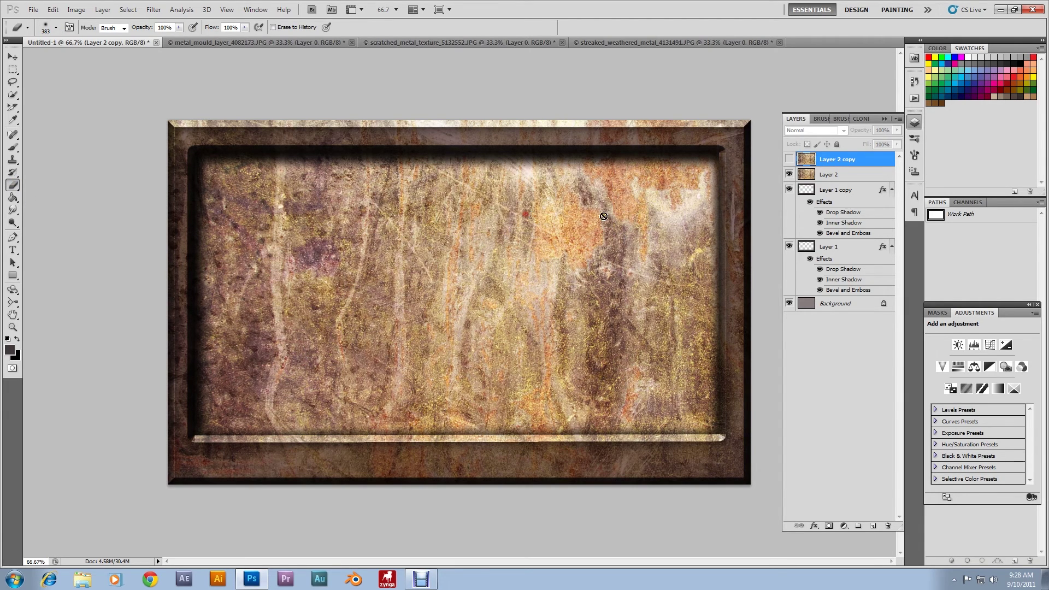
{"action": "left_click", "coordinate": [819, 174]}
{"action": "mouse_move", "coordinate": [403, 269]}
{"action": "left_mouse_down"}
{"action": "mouse_move", "coordinate": [386, 281]}
{"action": "mouse_move", "coordinate": [478, 330]}
{"action": "mouse_move", "coordinate": [499, 264]}
{"action": "mouse_move", "coordinate": [297, 197]}
{"action": "mouse_move", "coordinate": [262, 229]}
{"action": "mouse_move", "coordinate": [257, 300]}
{"action": "mouse_move", "coordinate": [306, 326]}
{"action": "mouse_move", "coordinate": [286, 351]}
{"action": "mouse_move", "coordinate": [287, 372]}
{"action": "mouse_move", "coordinate": [668, 365]}
{"action": "mouse_move", "coordinate": [665, 269]}
{"action": "mouse_move", "coordinate": [632, 222]}
{"action": "mouse_move", "coordinate": [536, 221]}
{"action": "mouse_move", "coordinate": [575, 315]}
{"action": "mouse_move", "coordinate": [625, 311]}
{"action": "mouse_move", "coordinate": [435, 223]}
{"action": "mouse_move", "coordinate": [267, 213]}
{"action": "mouse_move", "coordinate": [255, 332]}
{"action": "mouse_move", "coordinate": [370, 375]}
{"action": "mouse_move", "coordinate": [653, 363]}
{"action": "mouse_move", "coordinate": [663, 258]}
{"action": "mouse_move", "coordinate": [648, 219]}
{"action": "left_mouse_up"}
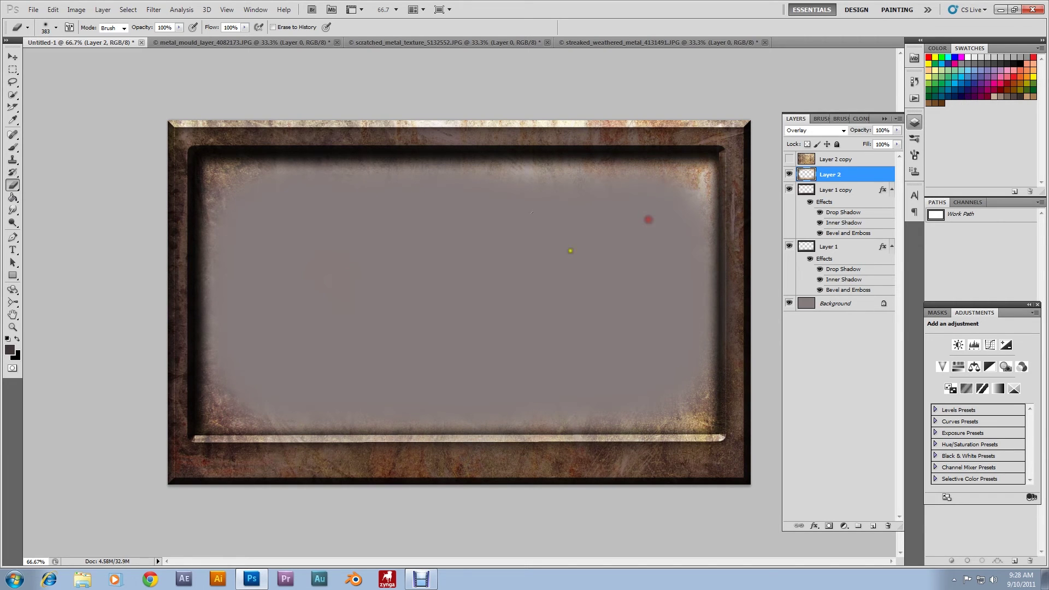
Duplicate the erased Layer 2 as Layer 2 copy 2
{"action": "left_click", "coordinate": [788, 160]}
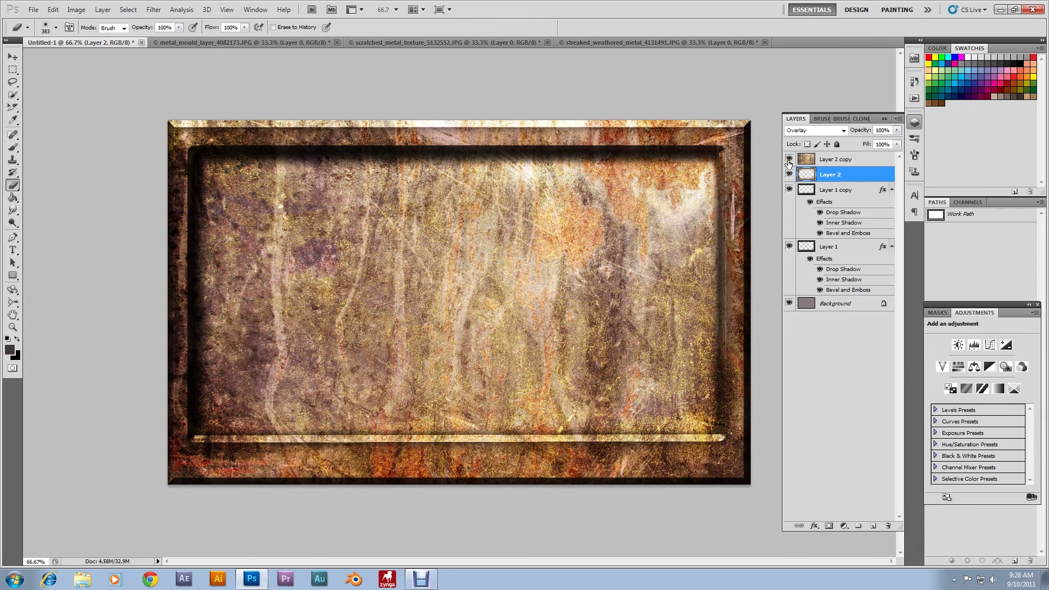
{"action": "left_click", "coordinate": [789, 162]}
{"action": "right_click", "coordinate": [825, 174]}
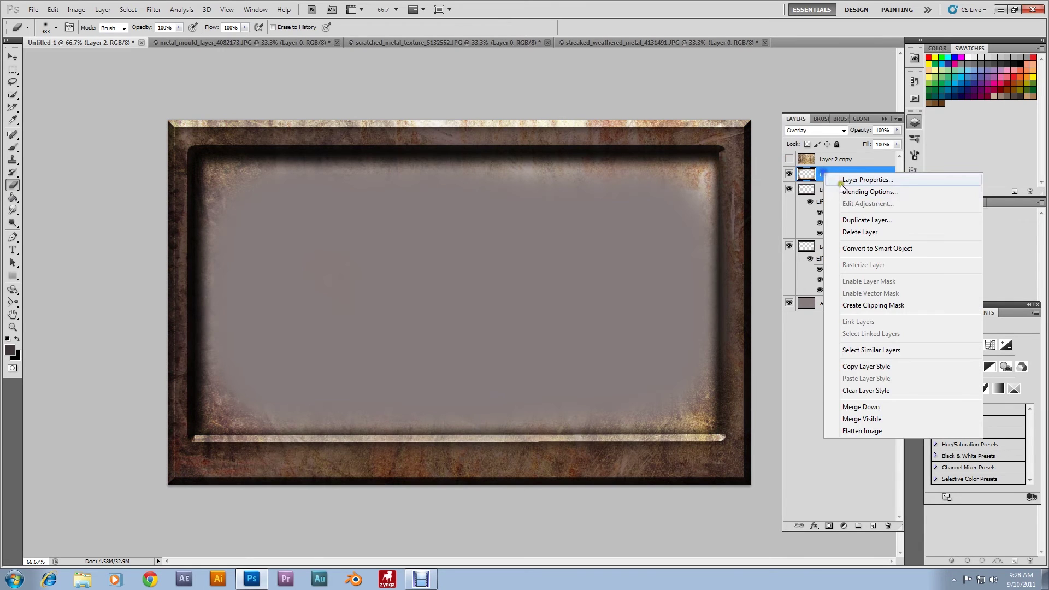
{"action": "left_click", "coordinate": [854, 219]}
{"action": "left_click", "coordinate": [623, 178]}
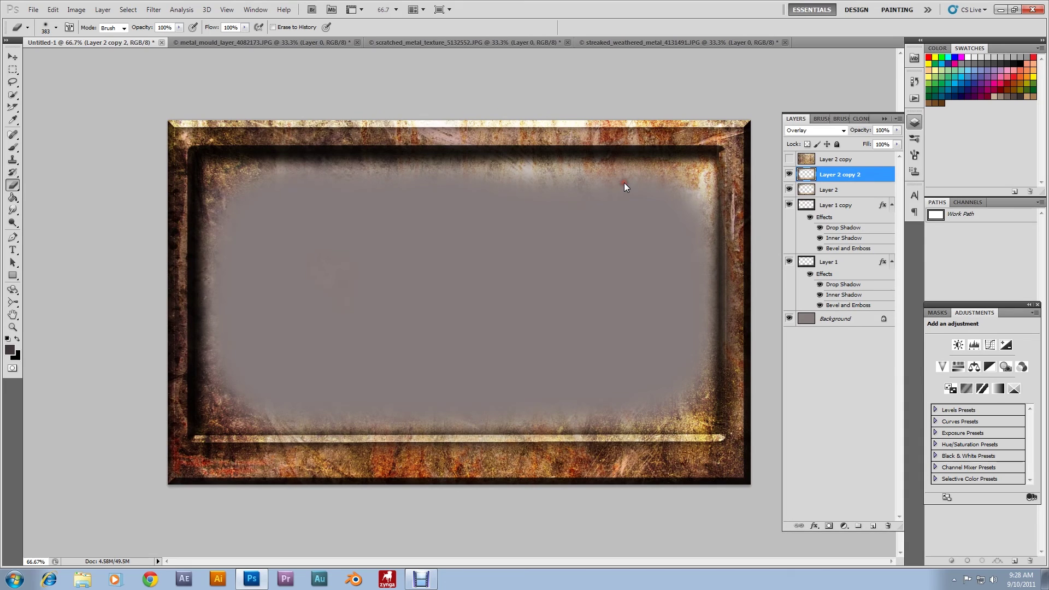
Delete the unerased Layer 2 copy
{"action": "left_click", "coordinate": [856, 161]}
{"action": "right_click", "coordinate": [857, 160]}
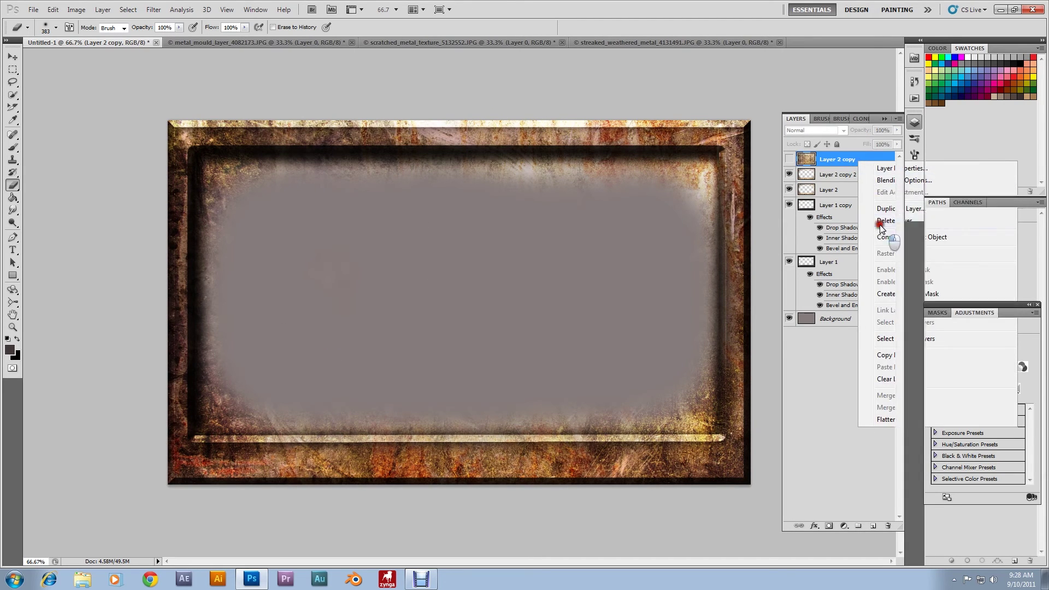
{"action": "left_click", "coordinate": [884, 222]}
{"action": "left_click", "coordinate": [491, 219]}
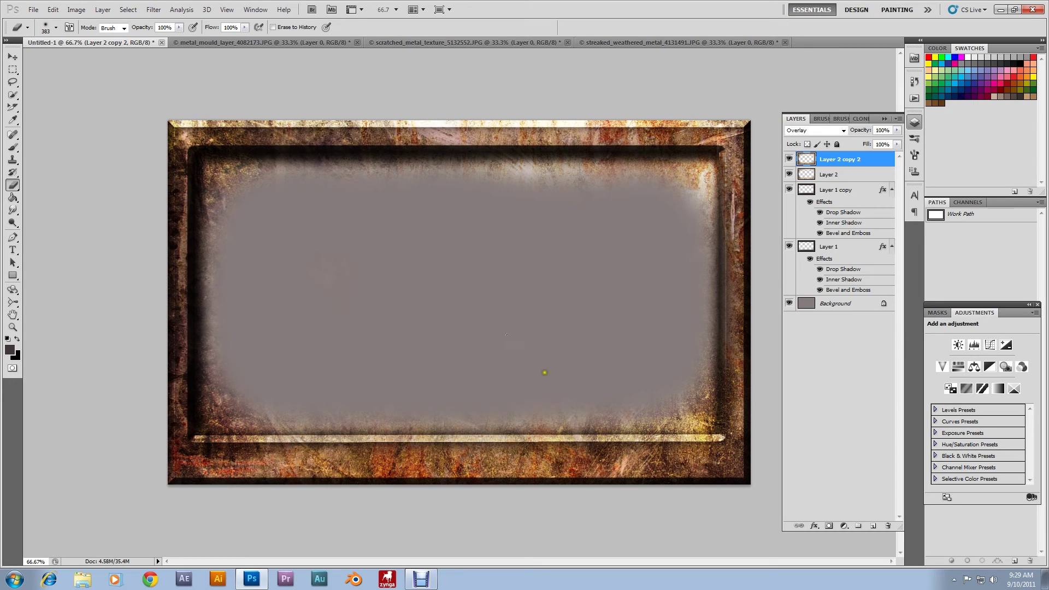
Hide and re-show Layer 1 to check its contribution, then select Layer 1 copy
{"action": "left_click", "coordinate": [789, 246]}
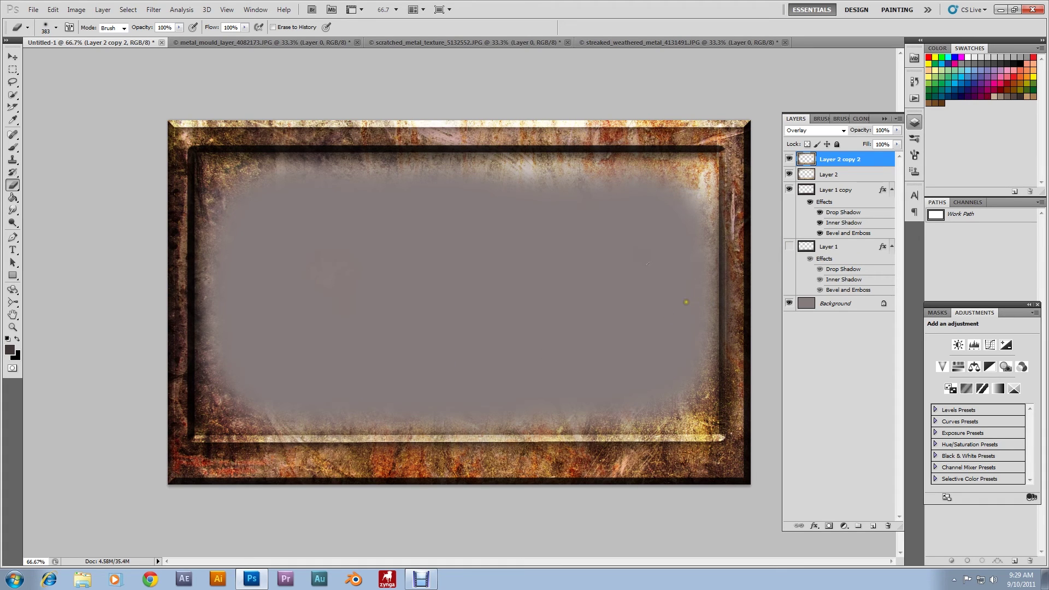
{"action": "left_click", "coordinate": [789, 247]}
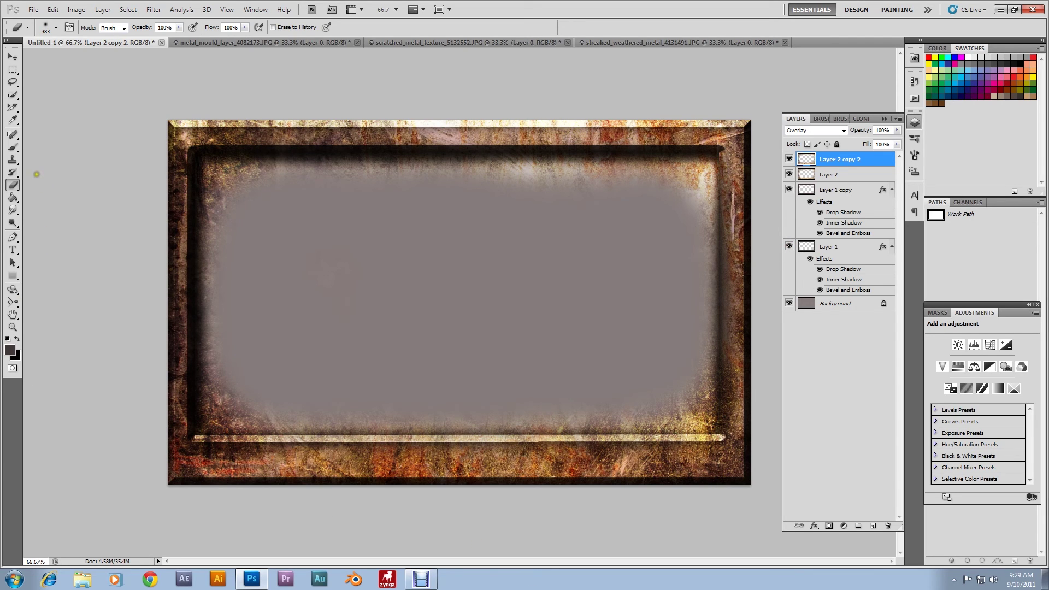
{"action": "left_click", "coordinate": [833, 190]}
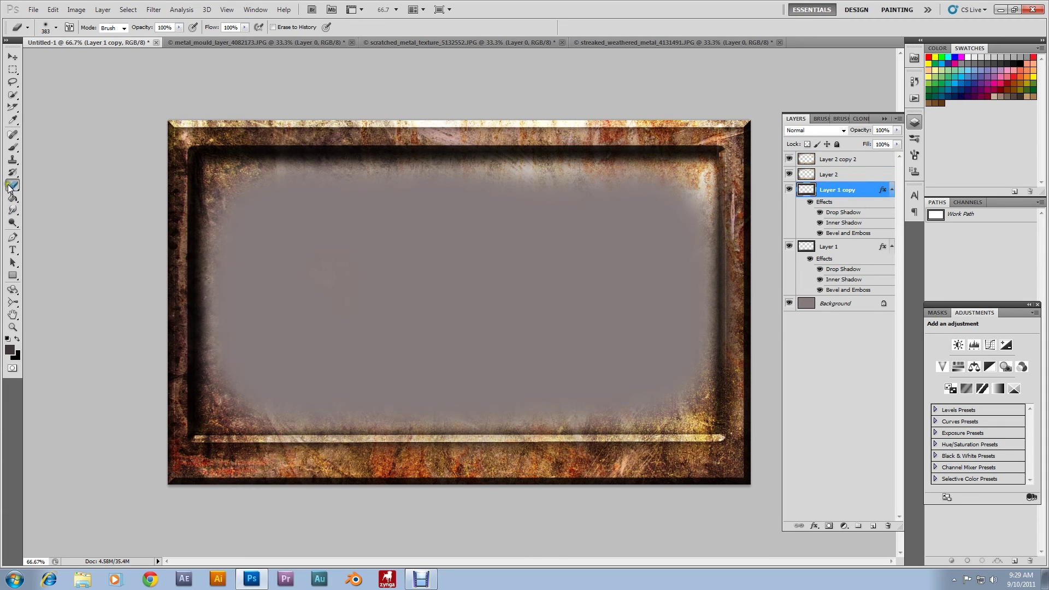
Erase the GildedAPPS logo into the frame's bottom edge using the 580 px logo brush
{"action": "left_click", "coordinate": [55, 27]}
{"action": "scroll", "coordinate": [114, 120], "scroll_direction": "down", "scroll_amount": 3}
{"action": "left_click_drag", "start_coordinate": [124, 106], "coordinate": [127, 155]}
{"action": "left_click", "coordinate": [59, 154]}
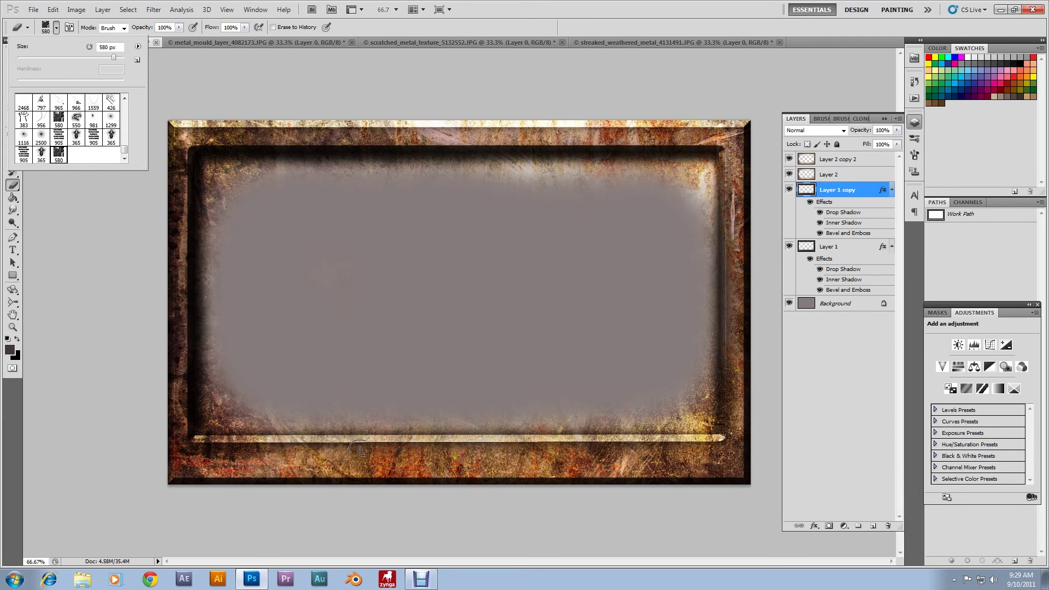
{"action": "left_click", "coordinate": [453, 459]}
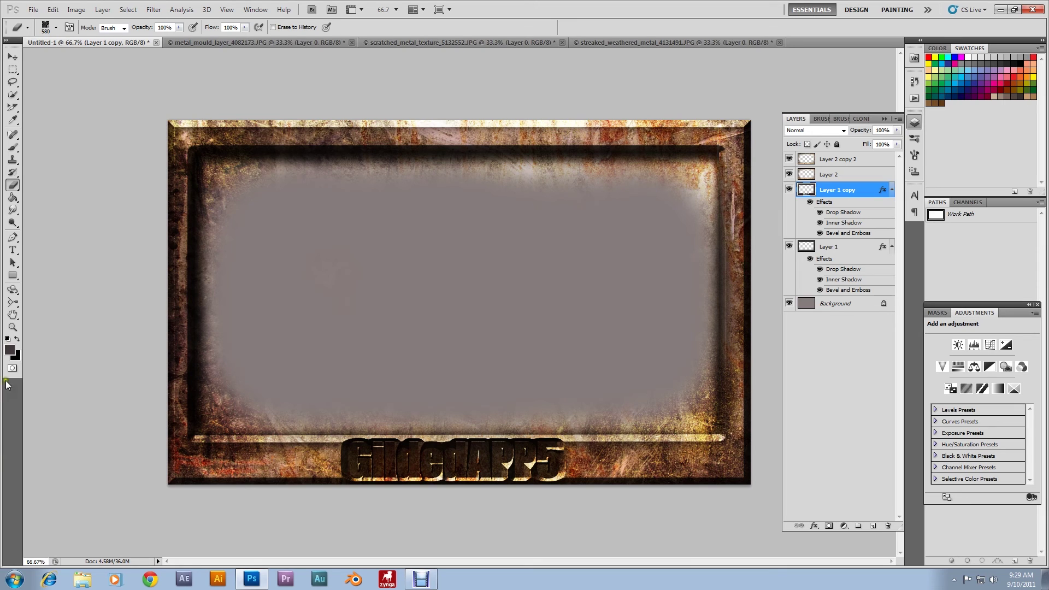
Undo the logo stamp, then redo it
{"action": "left_click", "coordinate": [53, 9]}
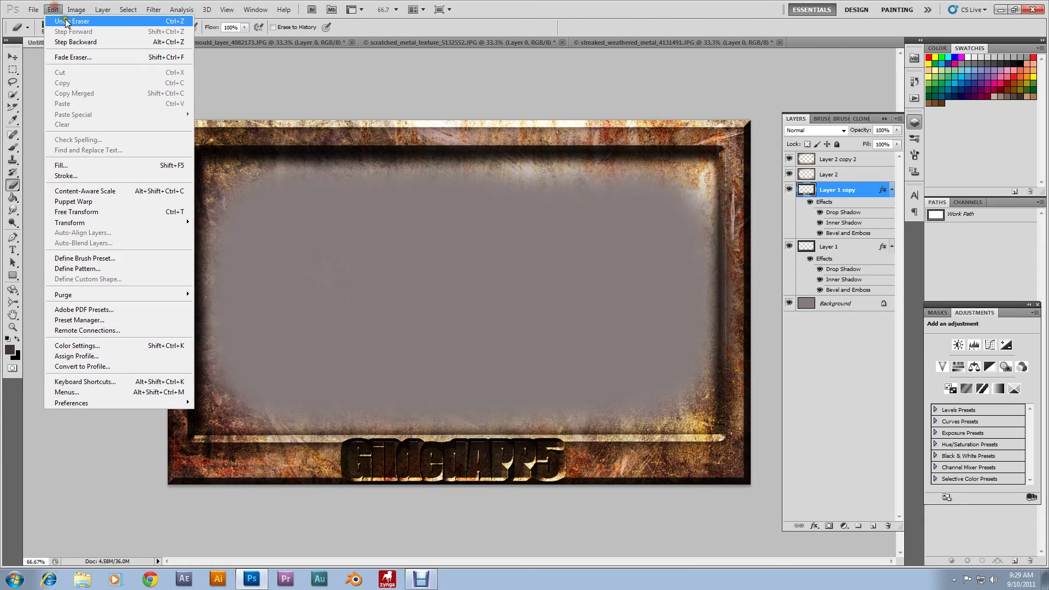
{"action": "left_click", "coordinate": [67, 22]}
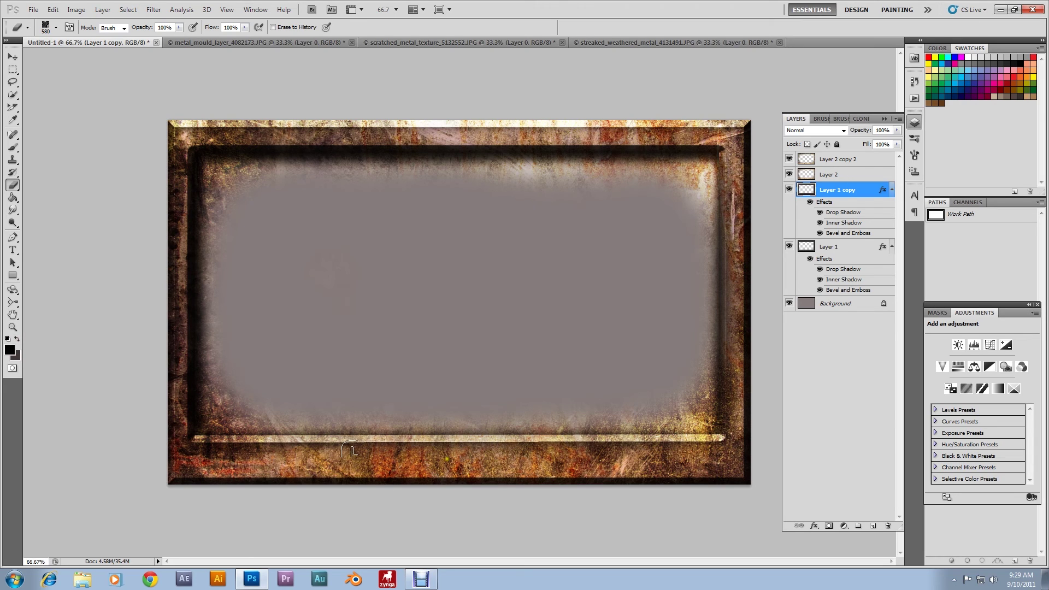
{"action": "key", "text": "ctrl+alt+z"}
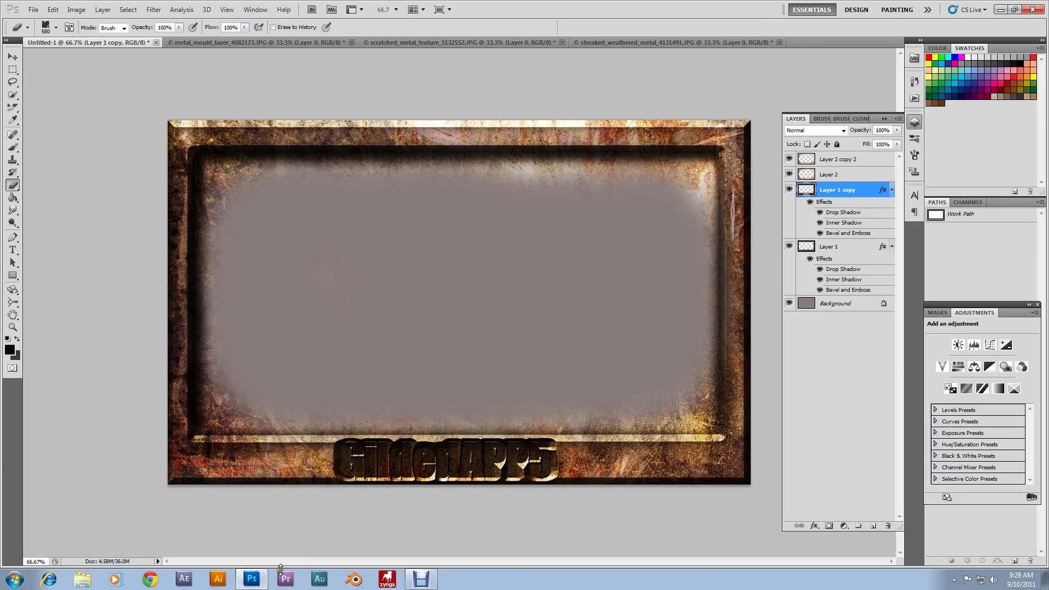
{"action": "left_click", "coordinate": [56, 27]}
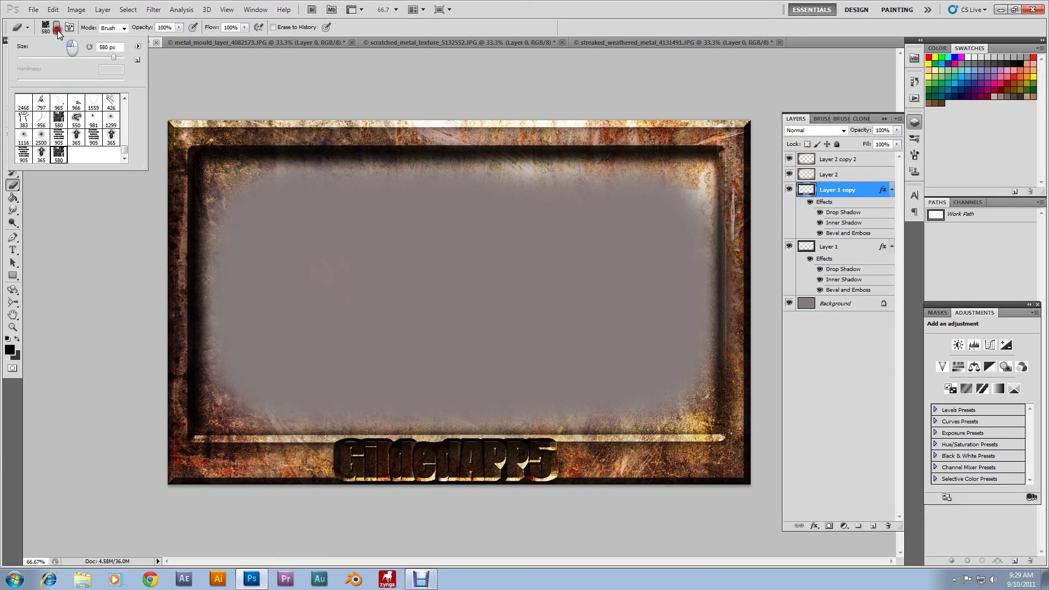